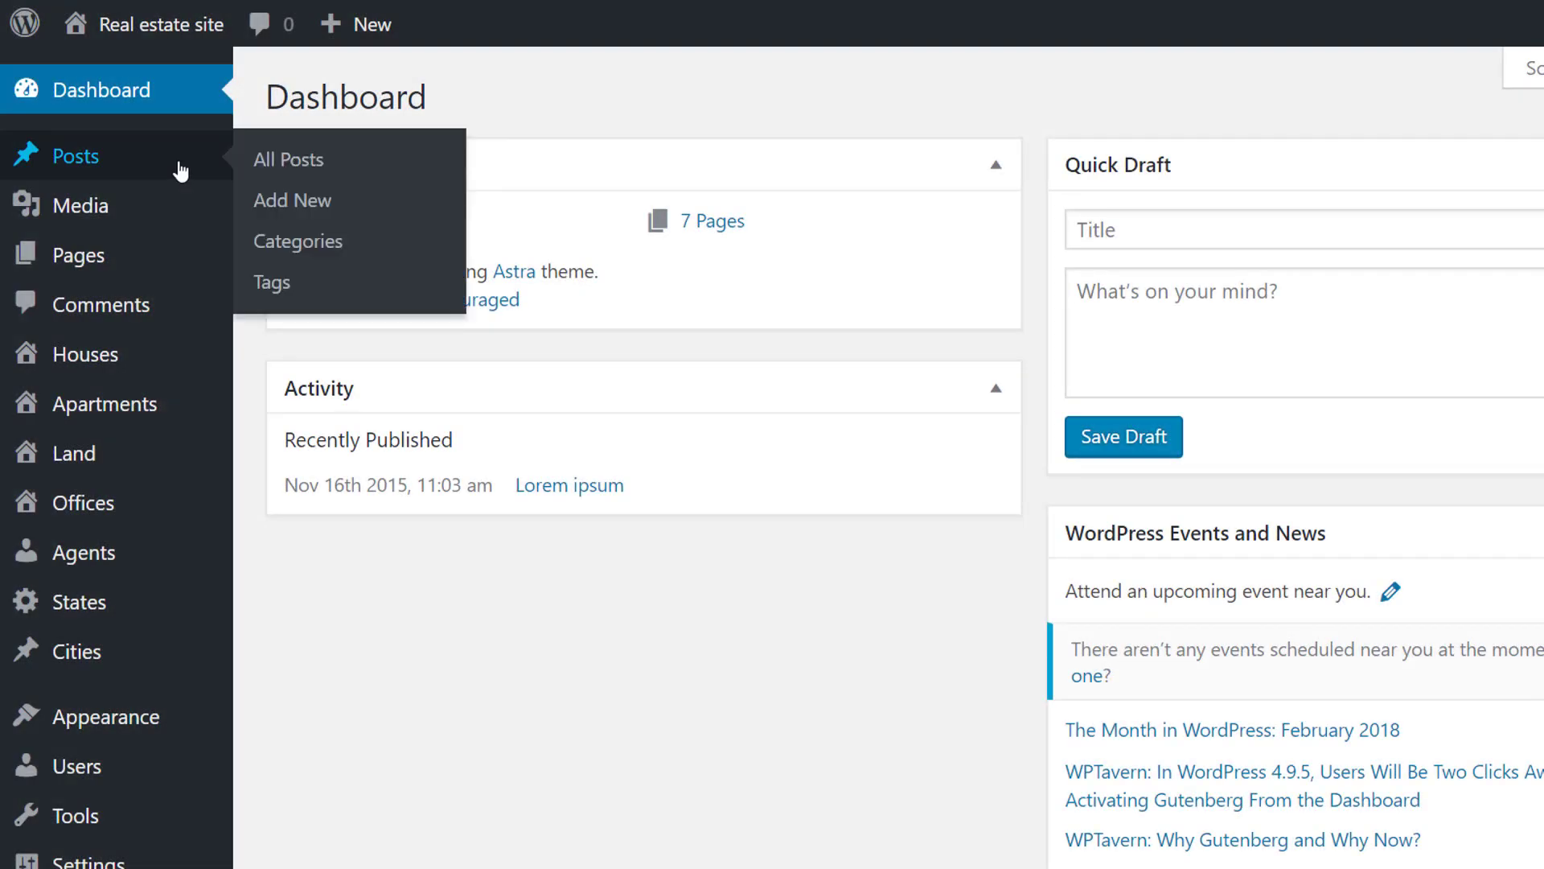
# Open the Houses list showing all 14 published properties with types, prices and photos
pyautogui.moveTo(164, 258)
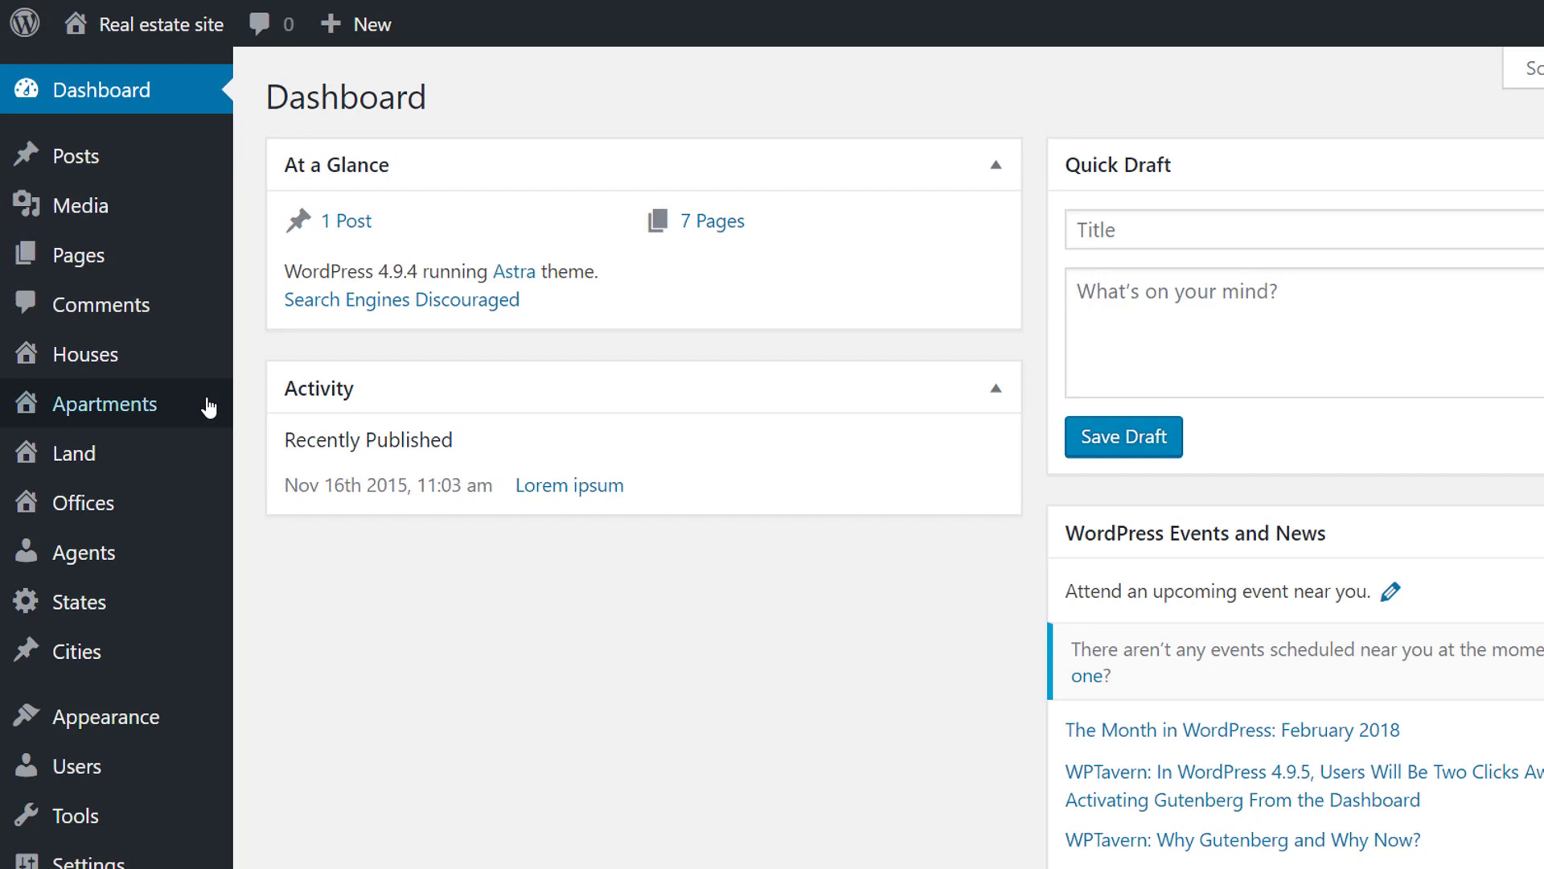
pyautogui.click(150, 372)
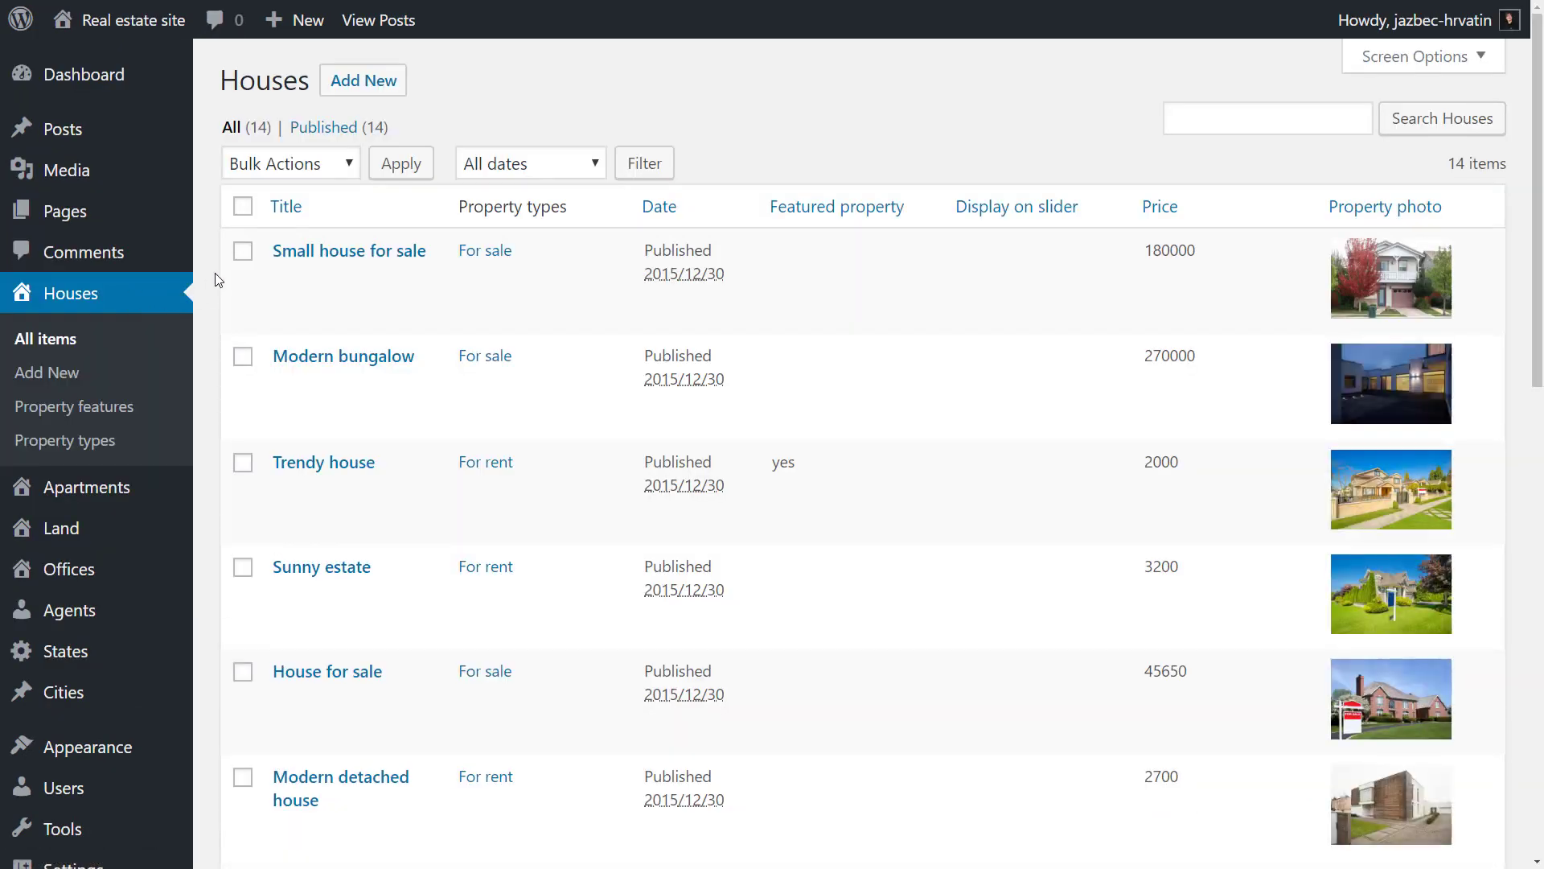
# Review the Small house for sale fields and expand its Living Room slider item
pyautogui.click(317, 254)
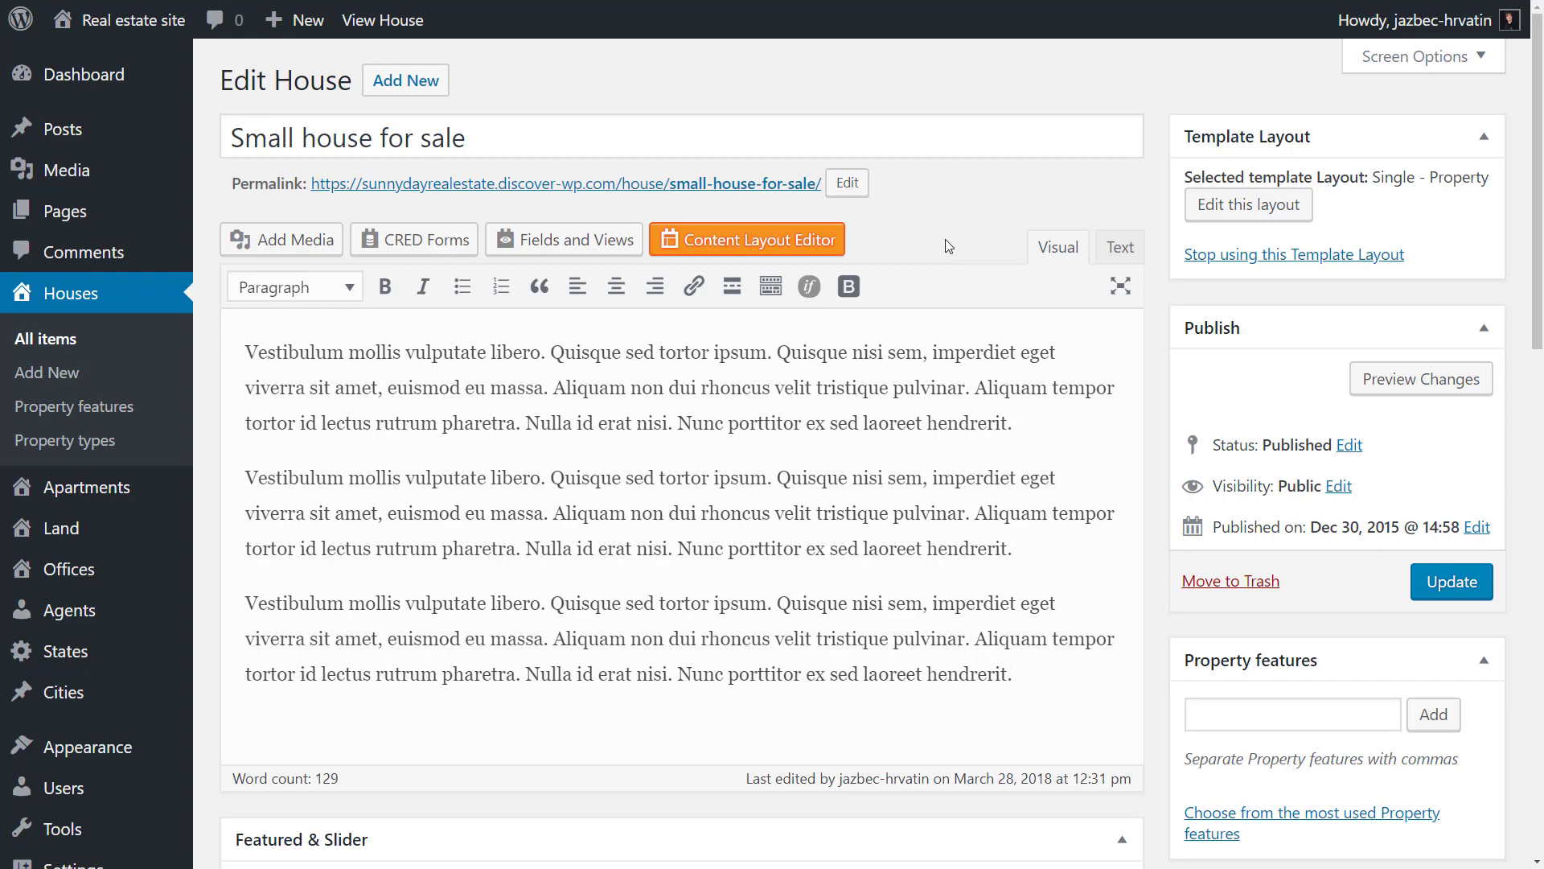
pyautogui.scroll(-5, 949, 246)
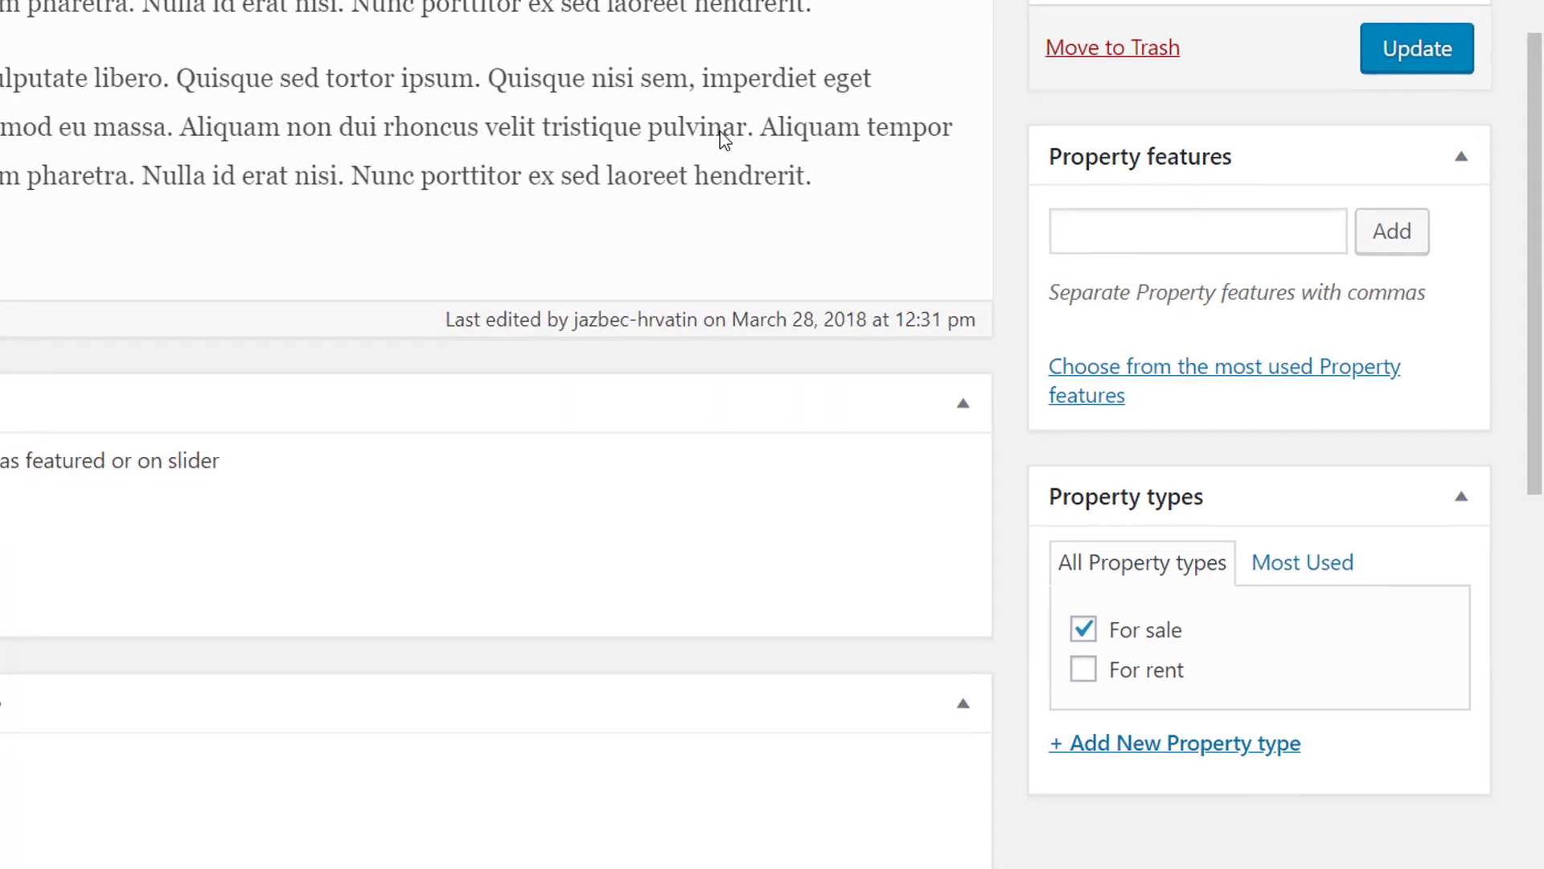
pyautogui.scroll(-8, 828, 198)
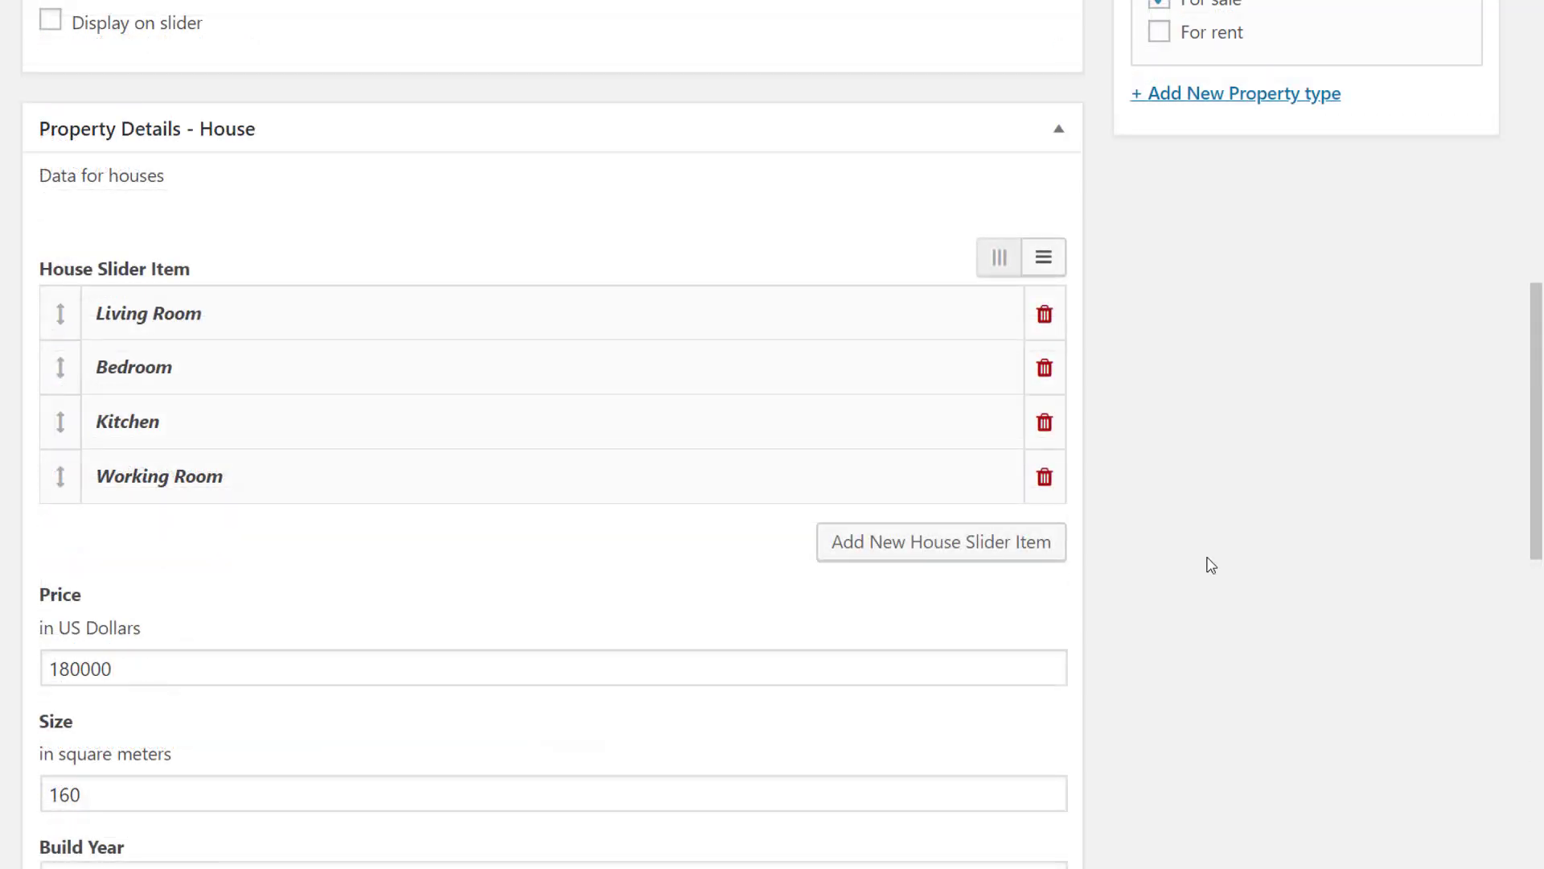
pyautogui.click(846, 336)
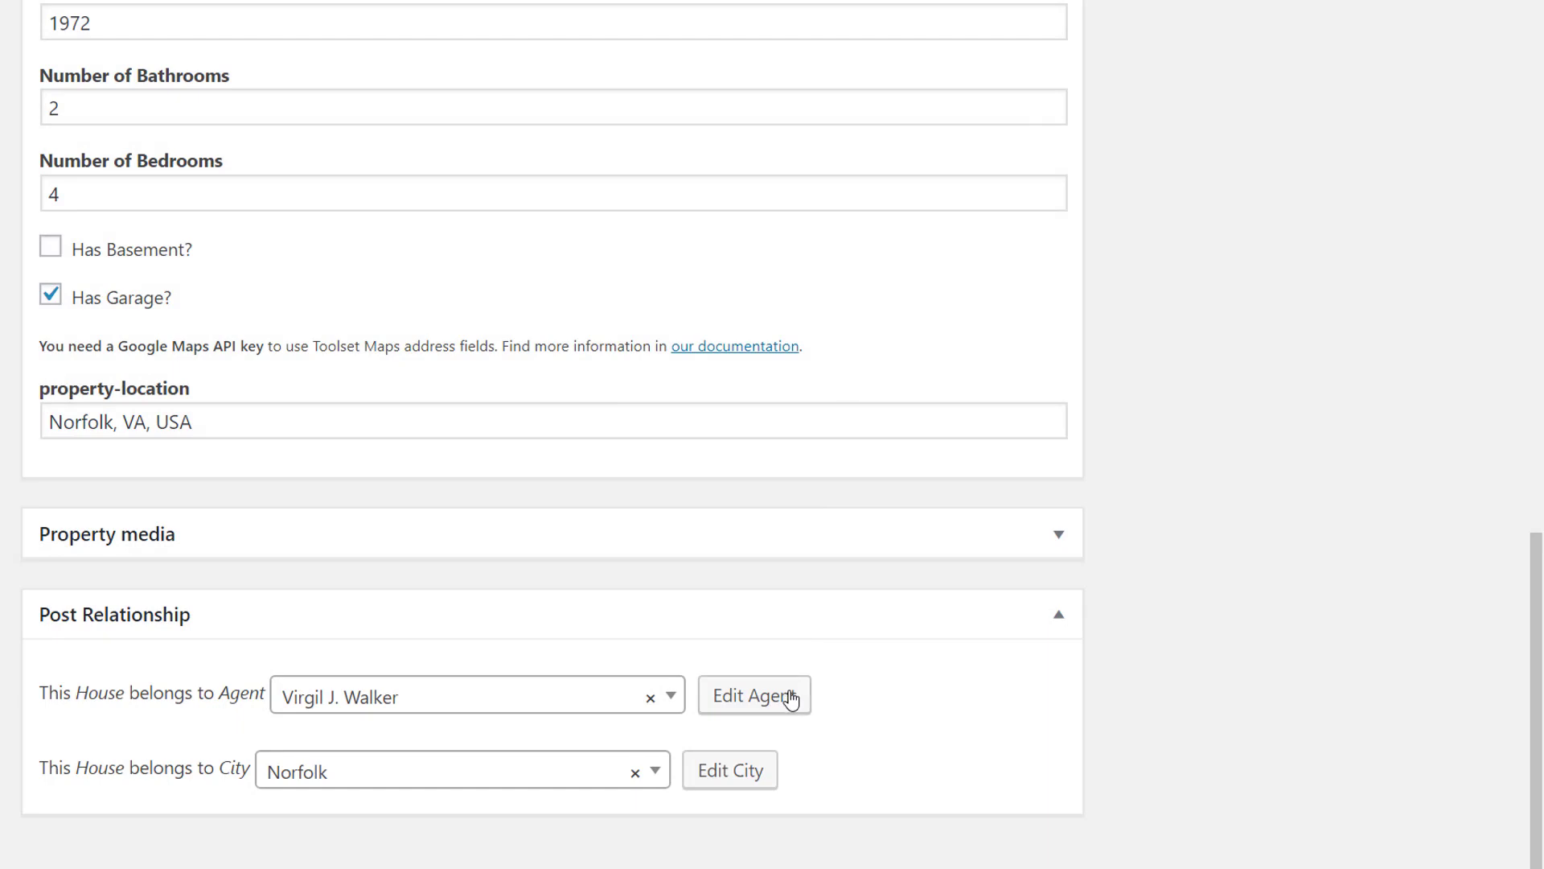
# Open the house's agent for editing and go down to its Houses Of Agent section
pyautogui.click(791, 698)
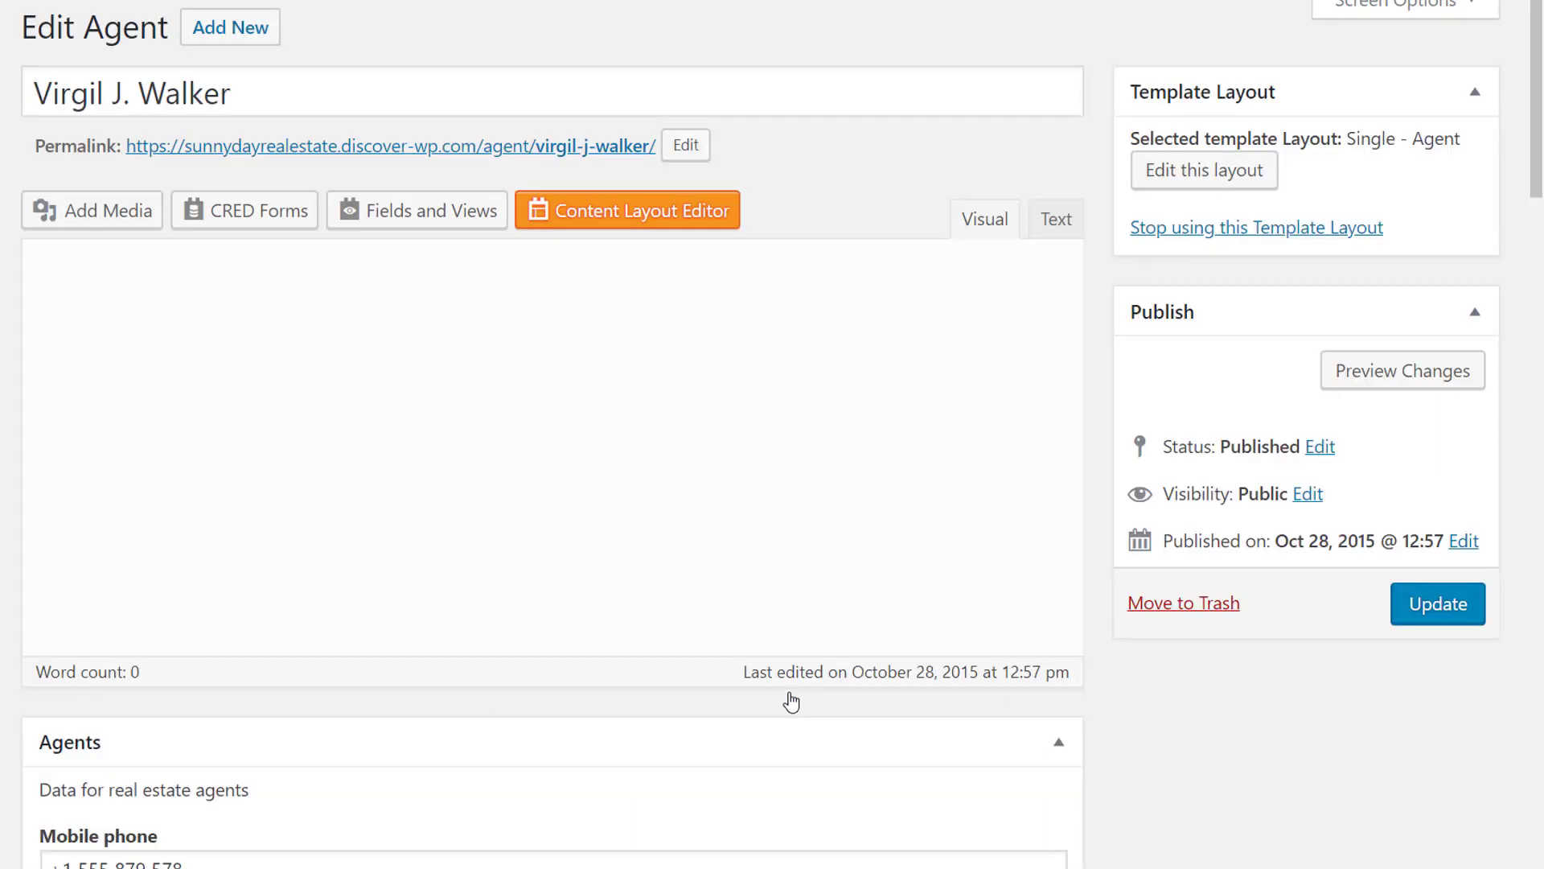
pyautogui.scroll(-5, 790, 693)
pyautogui.scroll(-12, 791, 692)
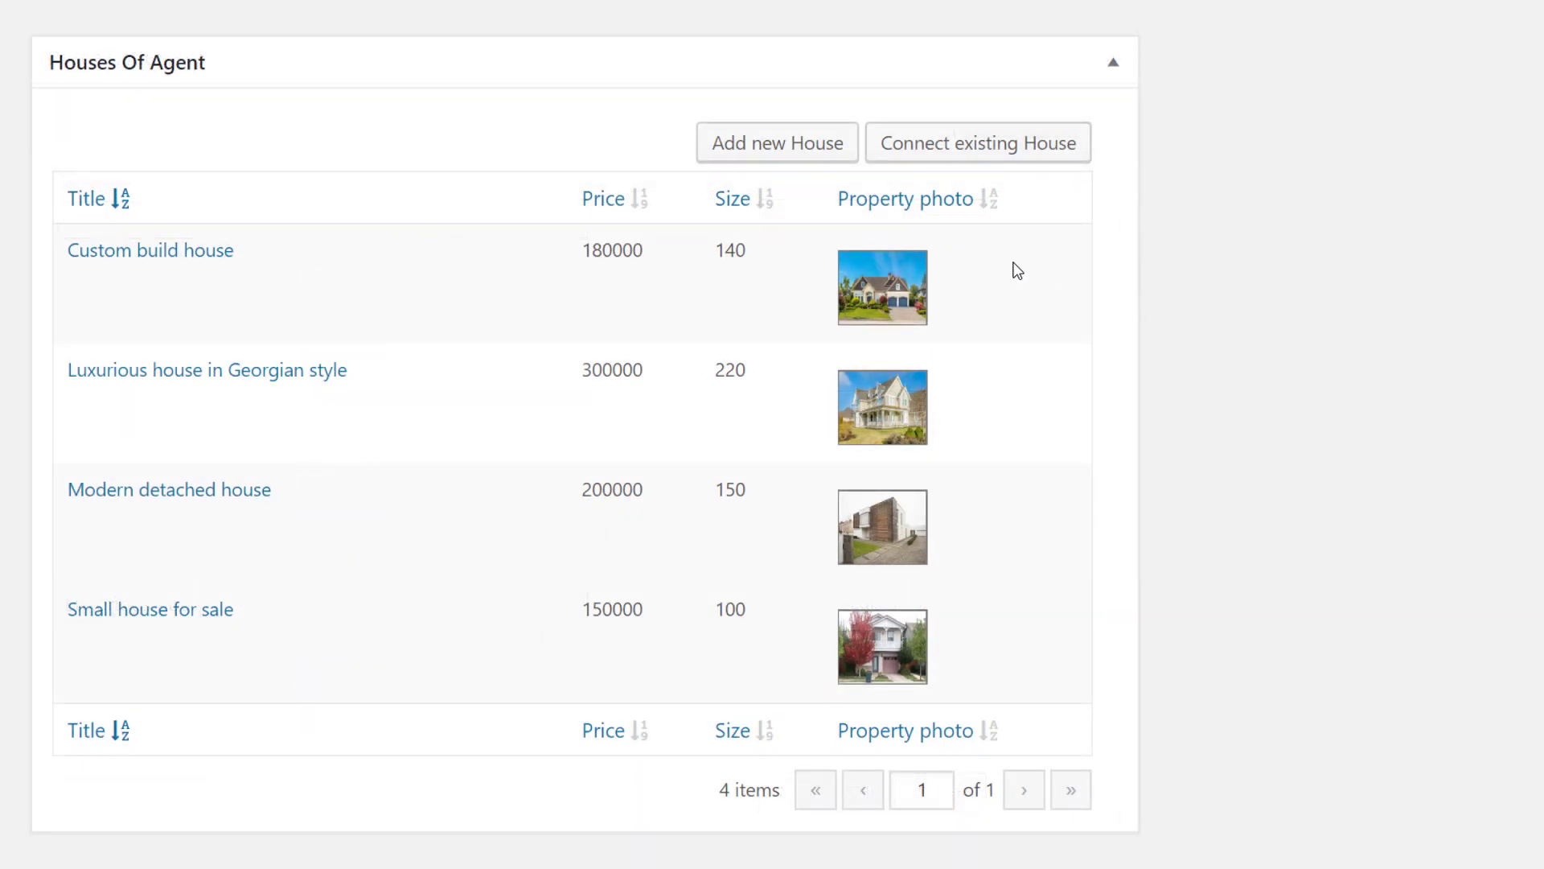
# Add a new house 'Luxorious House' with price 400000 and size 250, and save it
pyautogui.click(779, 146)
pyautogui.write('Lux')
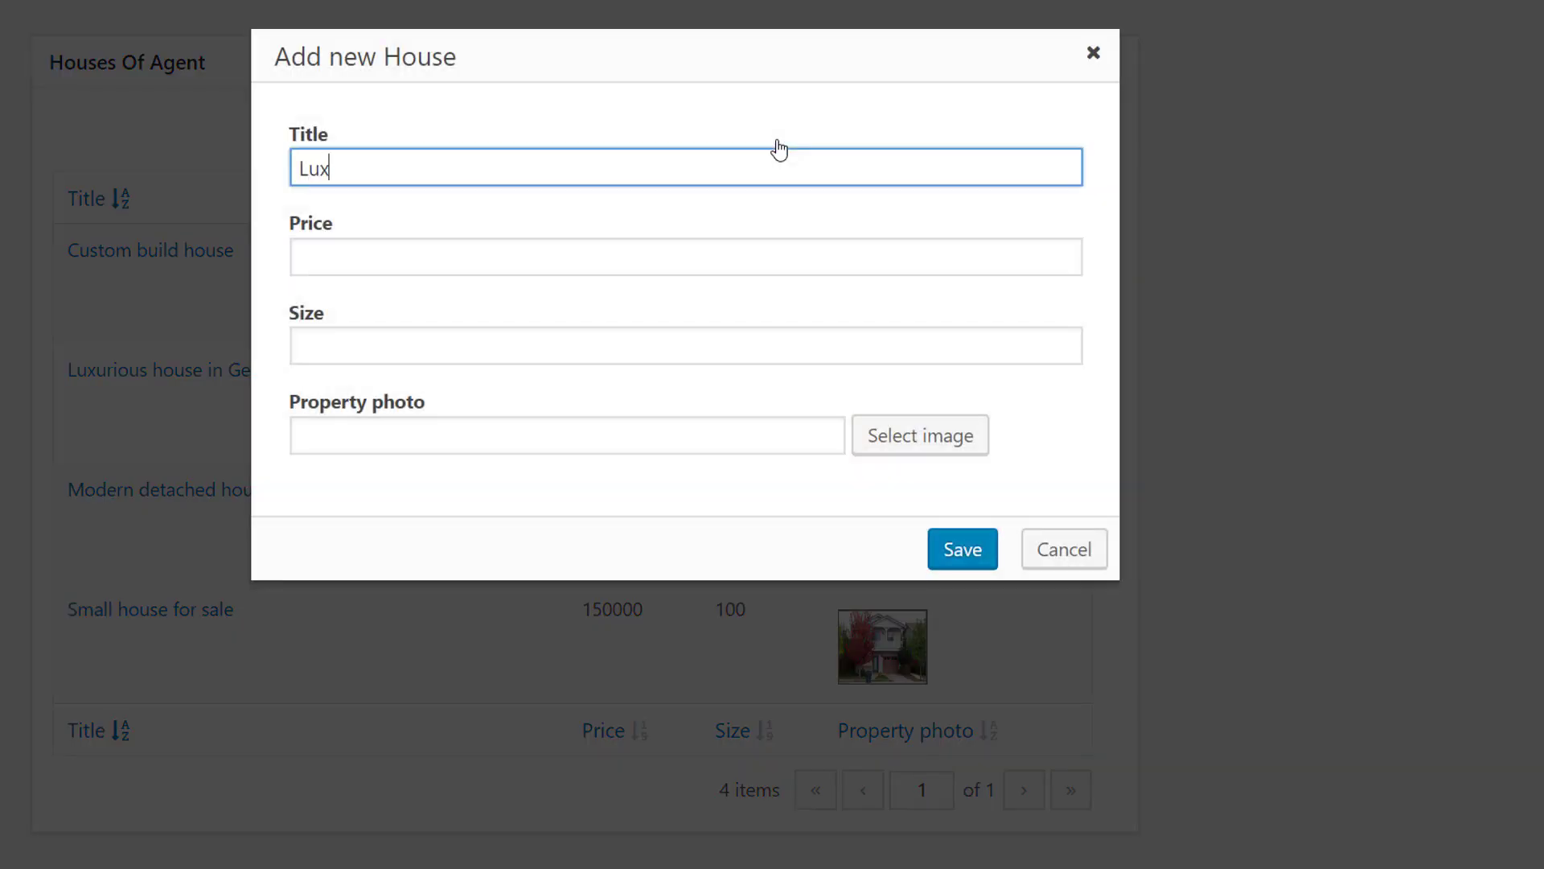
pyautogui.write('orious House')
pyautogui.press('Tab')
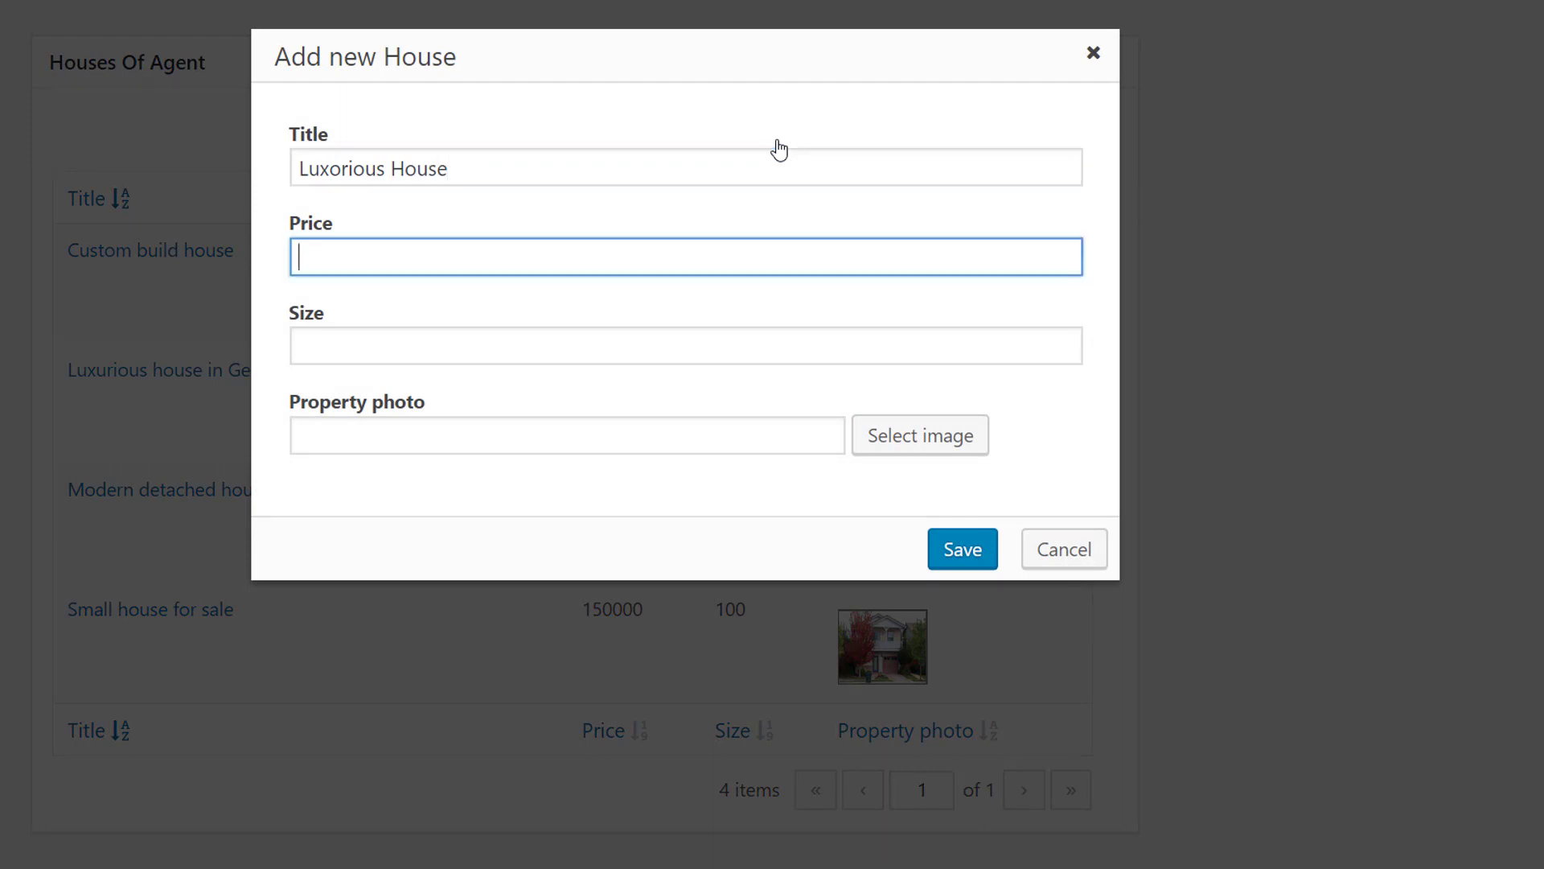
pyautogui.write('400000')
pyautogui.press('Tab')
pyautogui.write('2')
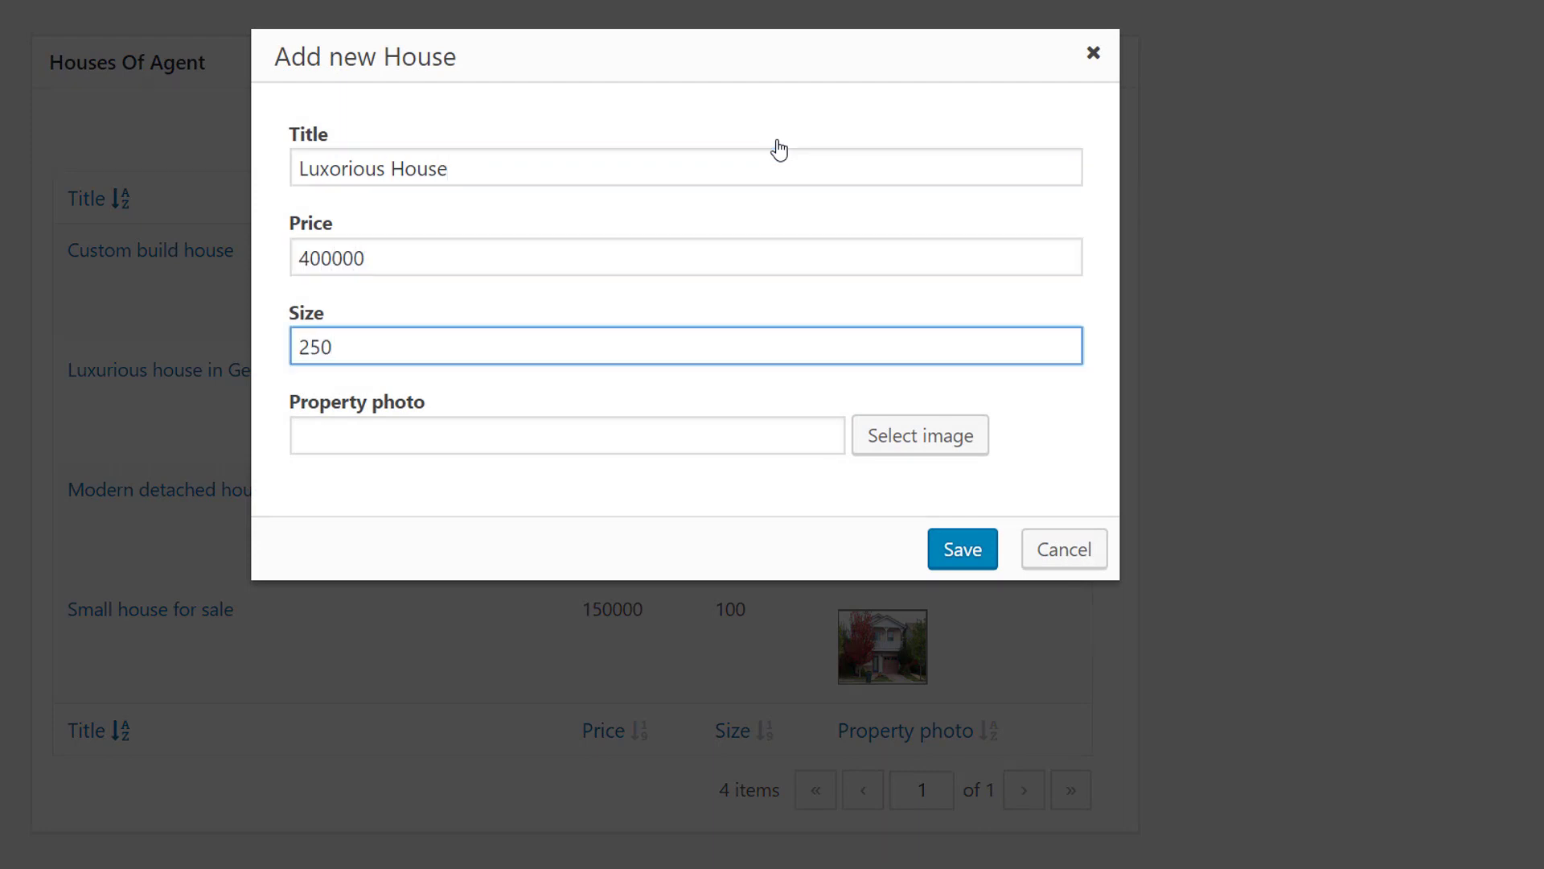
pyautogui.write('50')
pyautogui.click(744, 431)
pyautogui.click(965, 563)
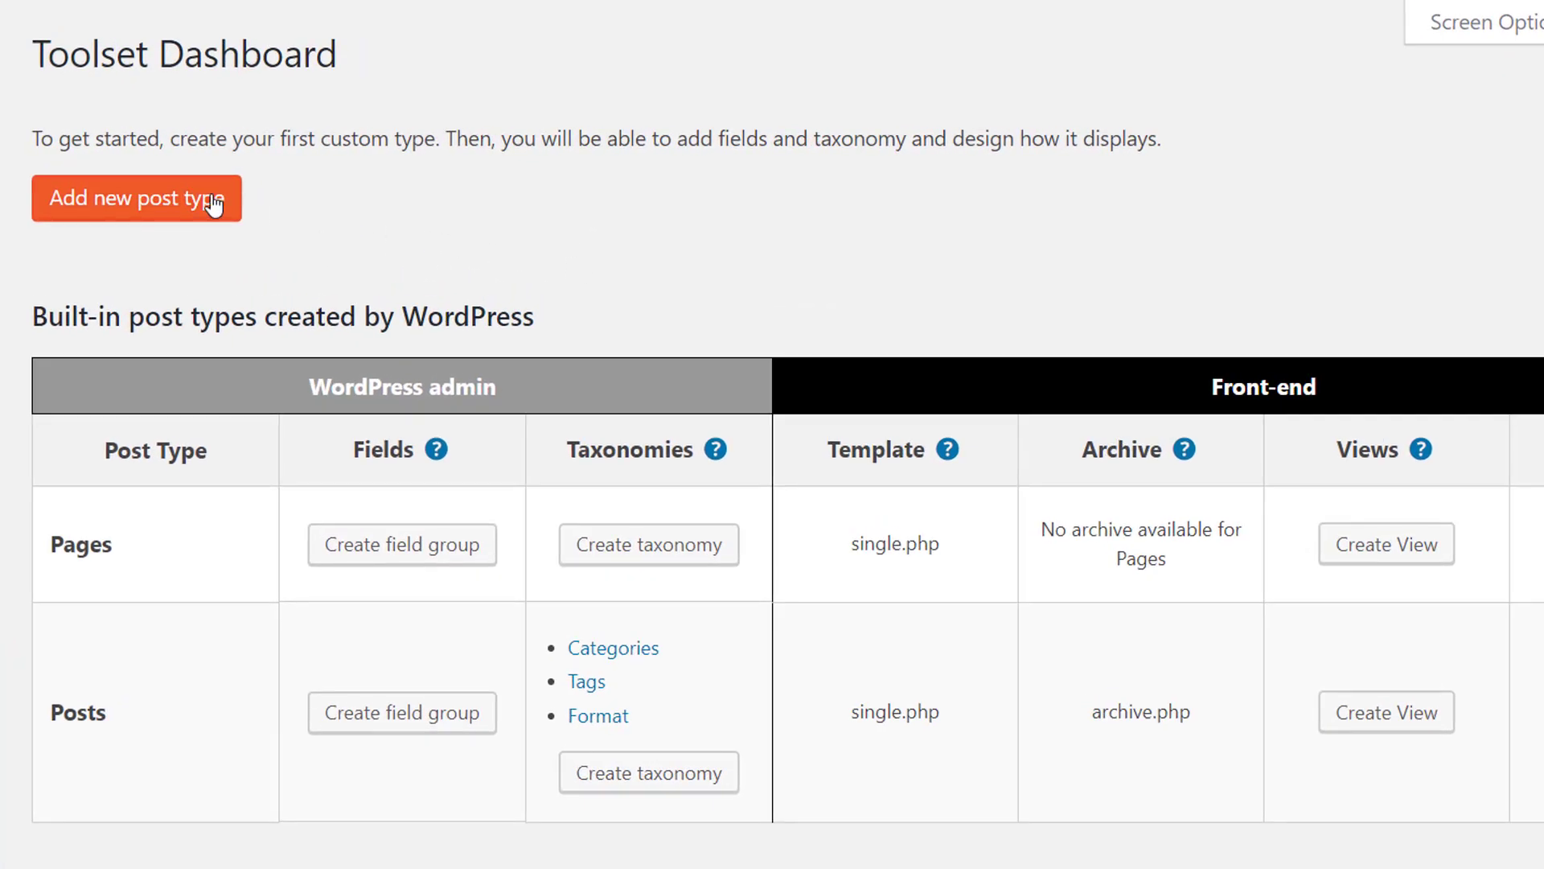
# Create and save post type 'Houses' (singular 'House', slug house) with the home icon
pyautogui.click(183, 202)
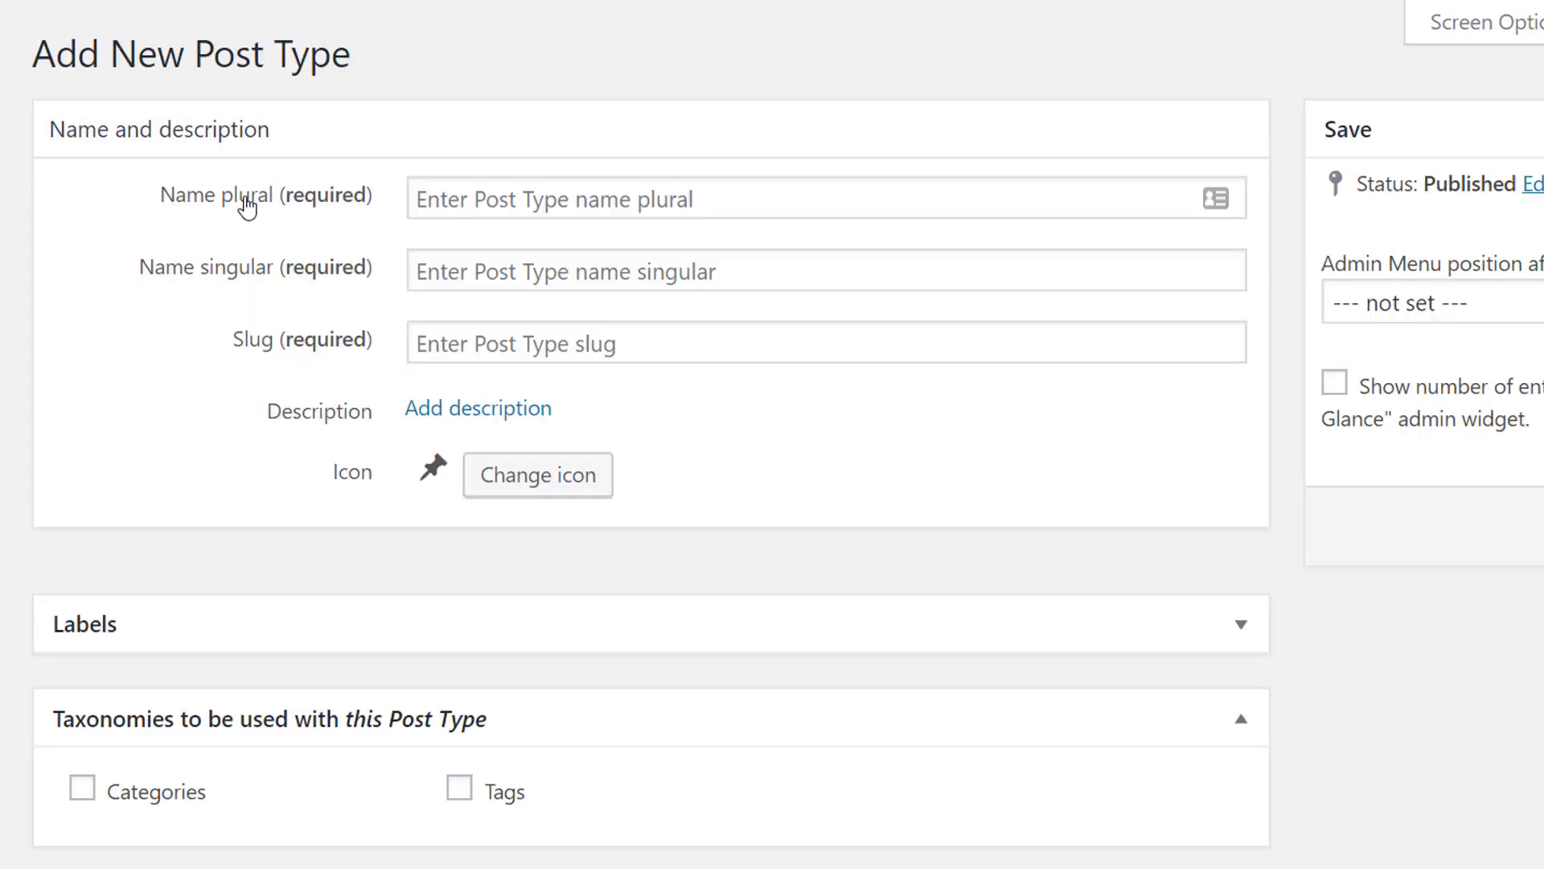
pyautogui.click(431, 200)
pyautogui.write('Houses')
pyautogui.press('Tab')
pyautogui.write('House')
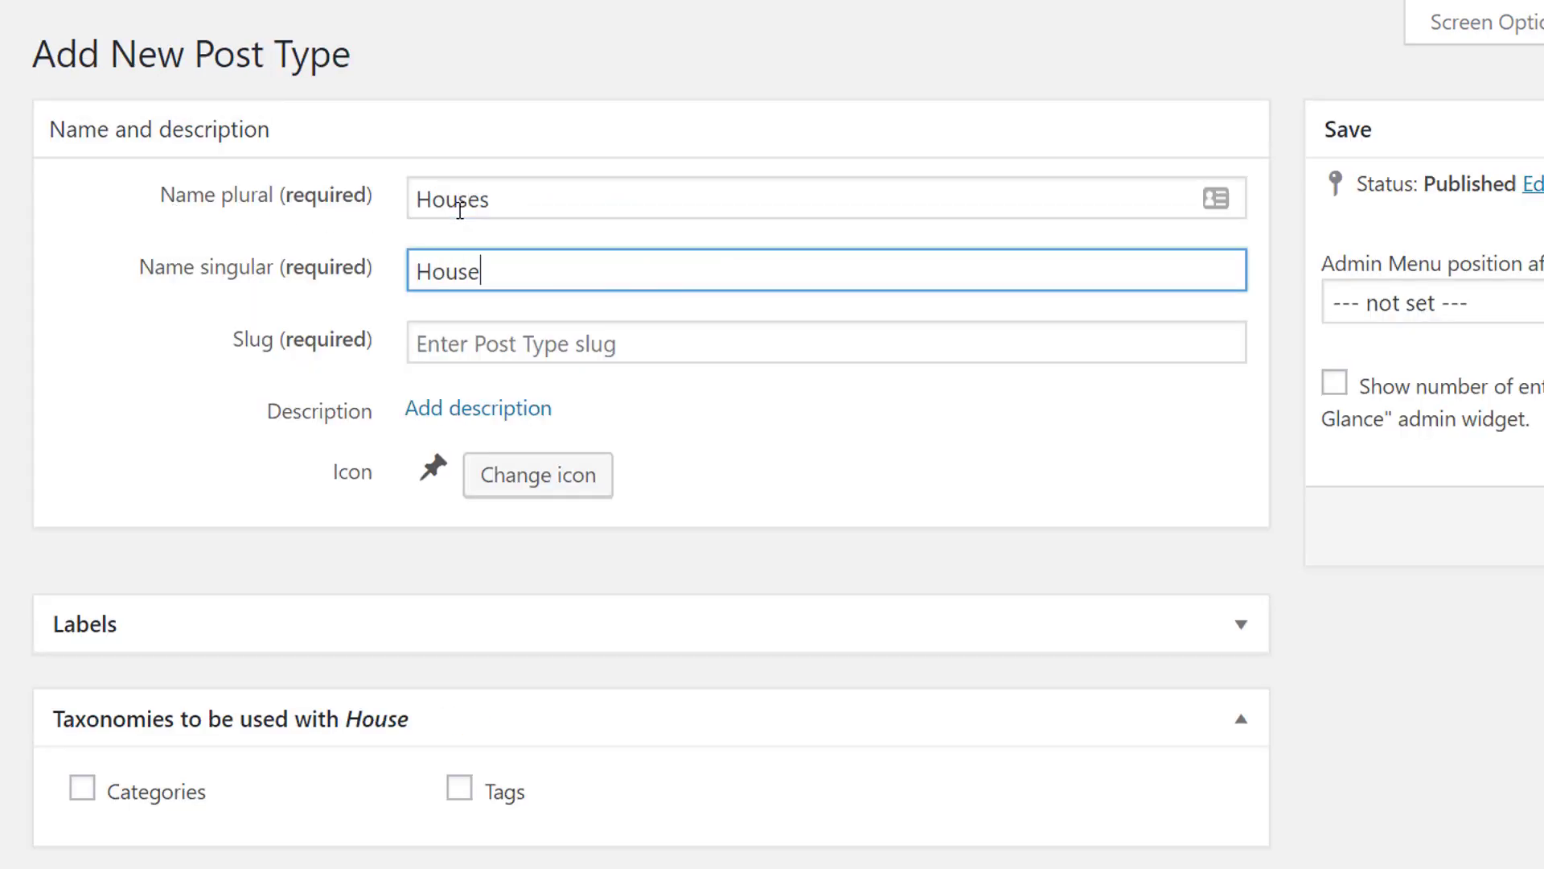
pyautogui.press('Tab')
pyautogui.click(516, 473)
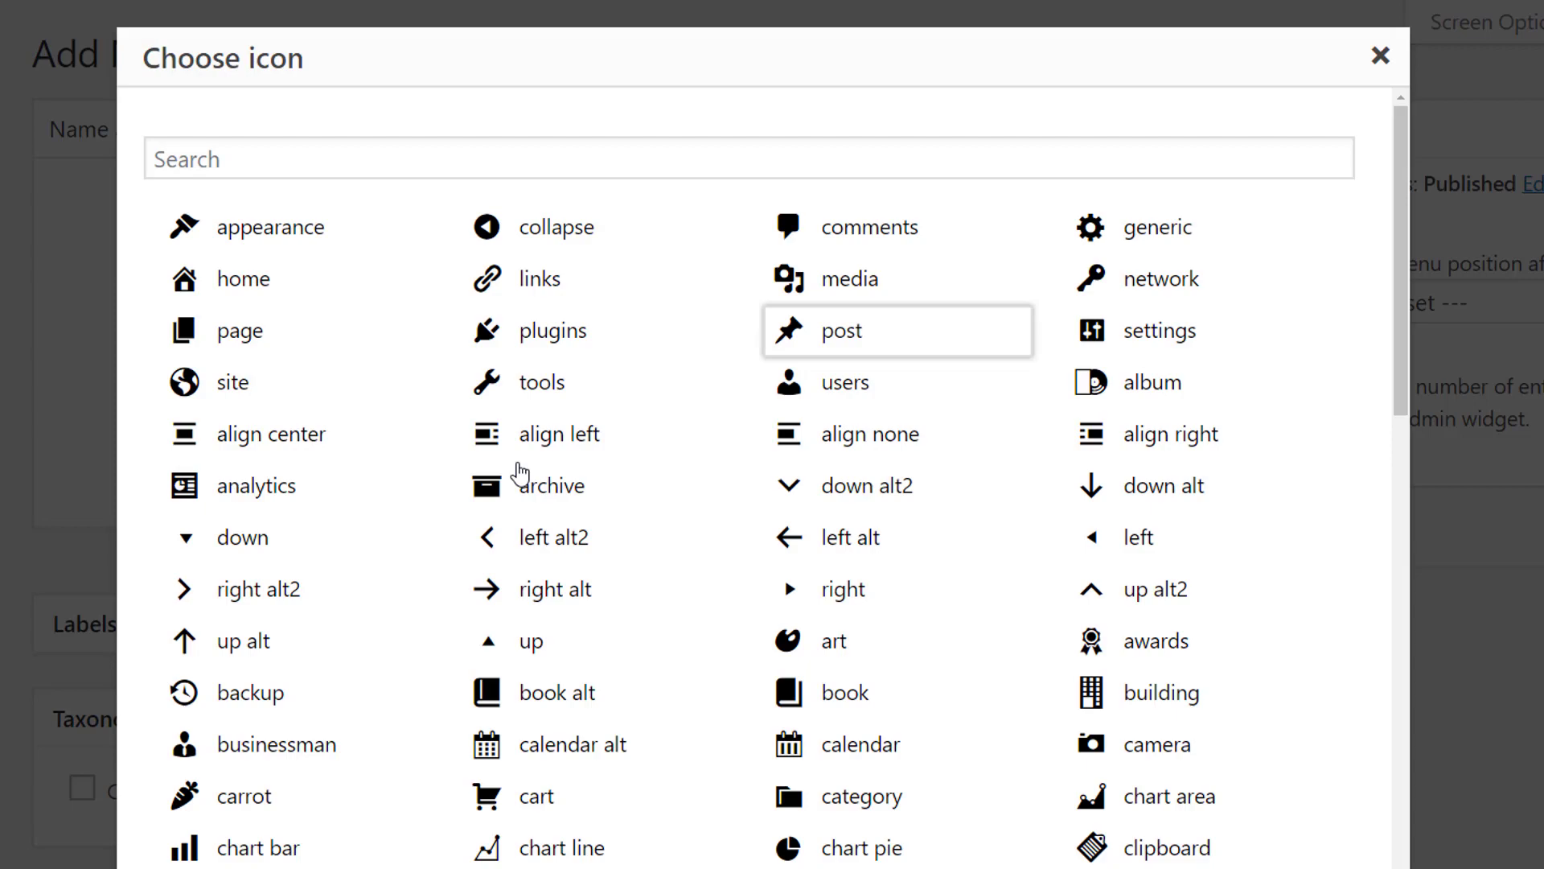
pyautogui.click(241, 283)
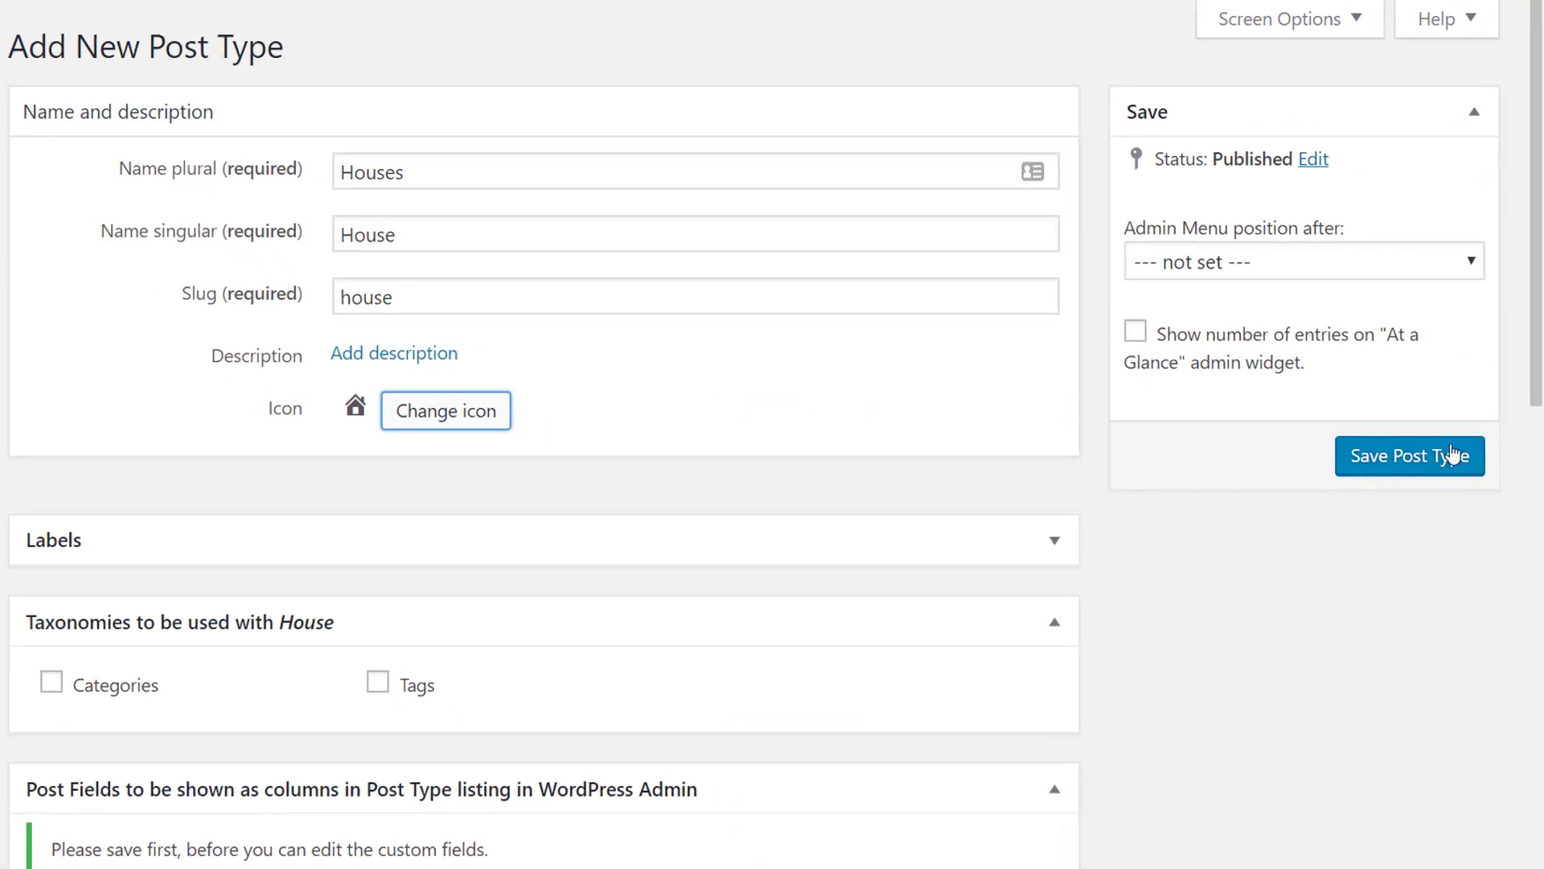
pyautogui.click(1442, 456)
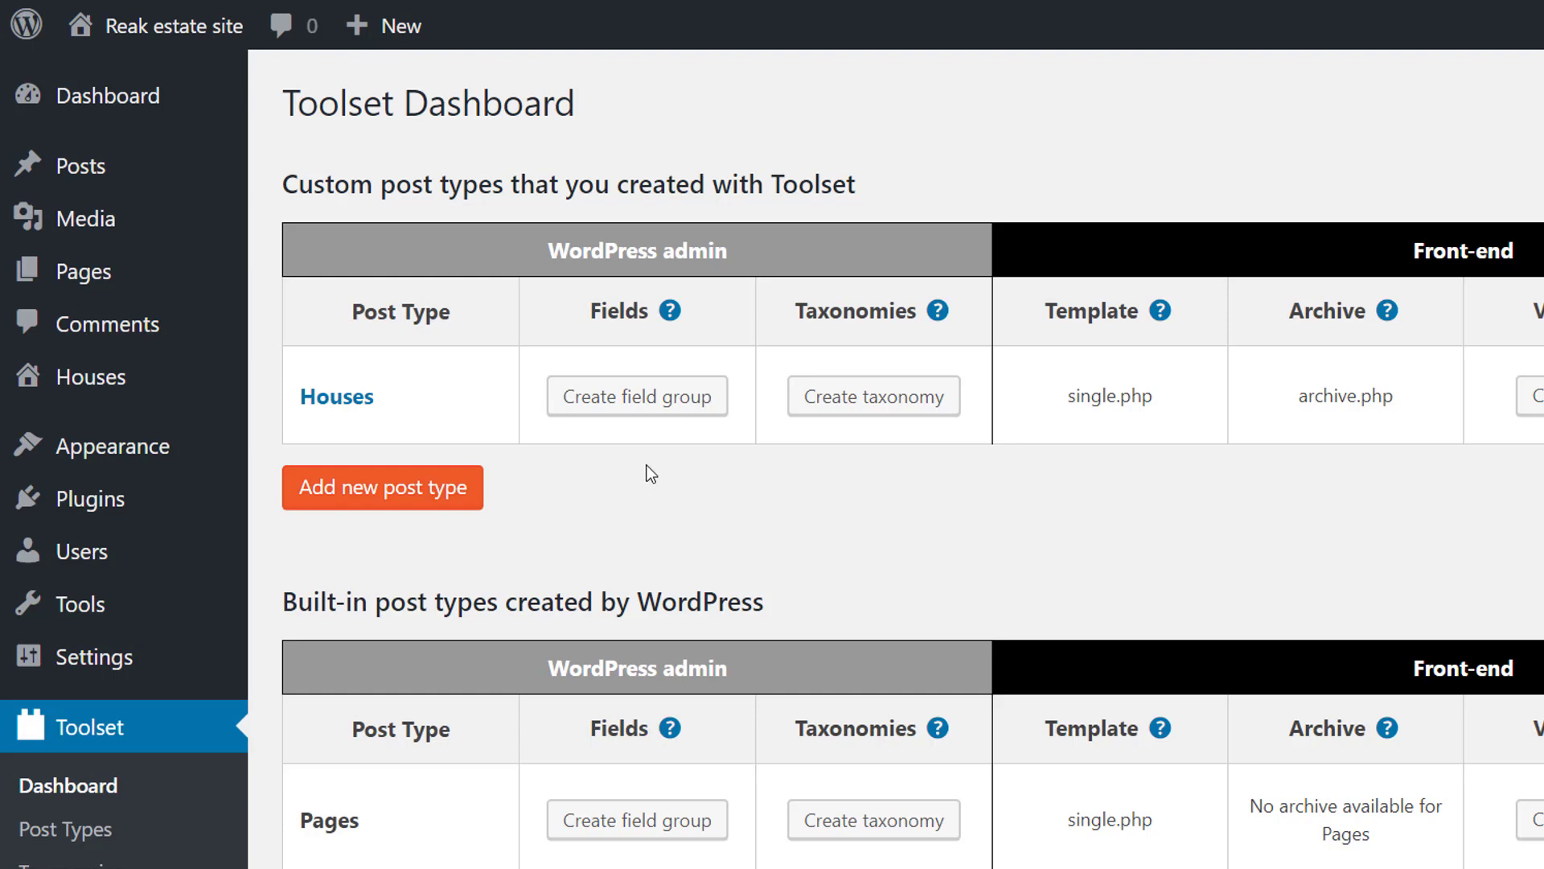
# Create a field group for Houses with a Number field named 'Price'
pyautogui.click(645, 400)
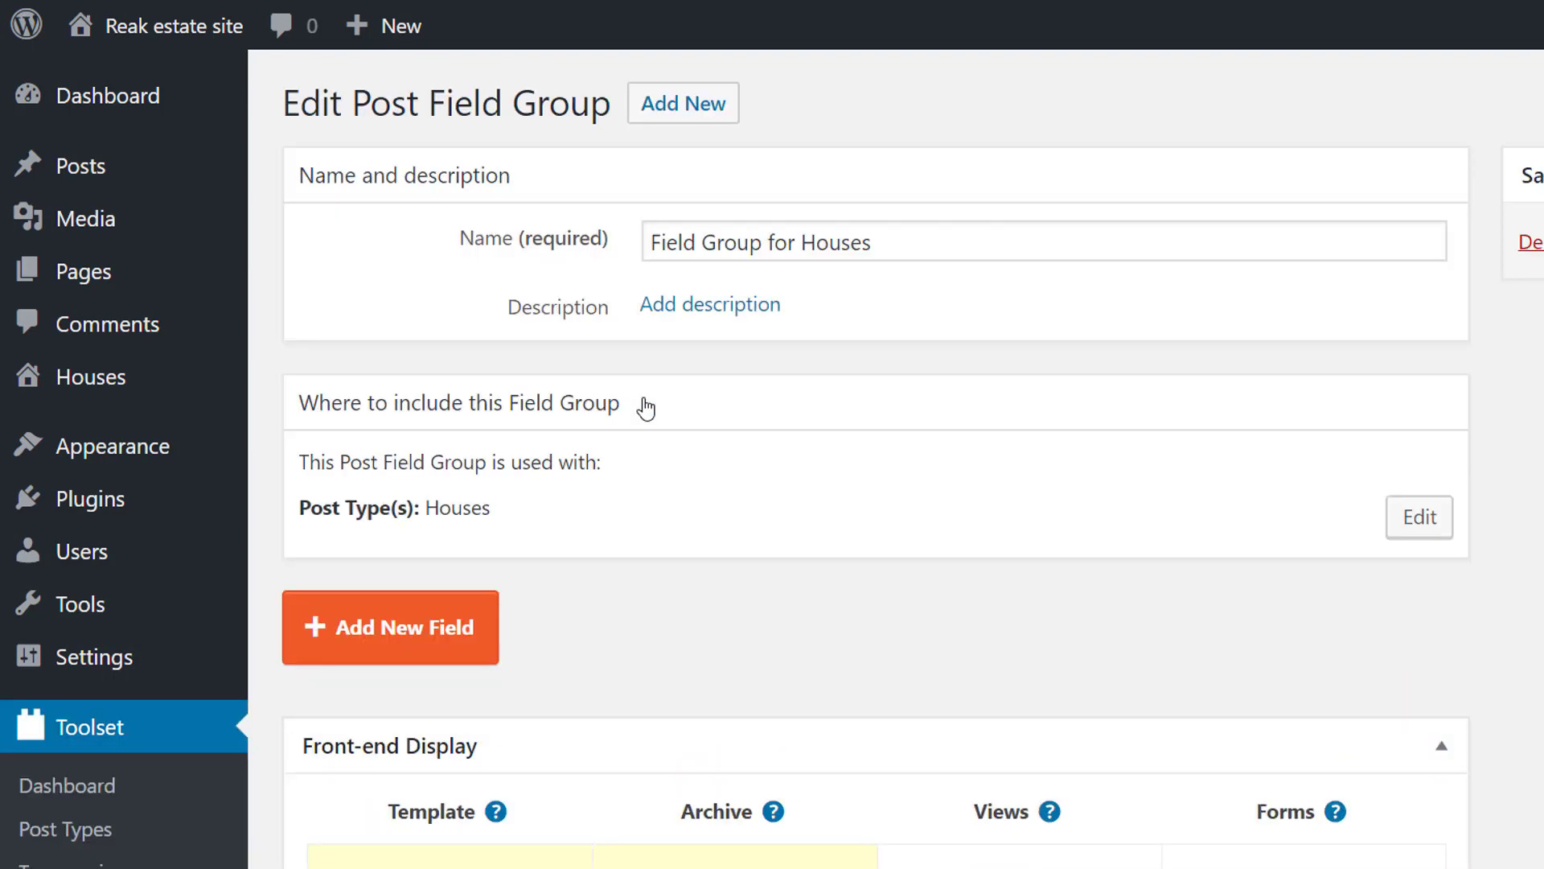
pyautogui.click(461, 626)
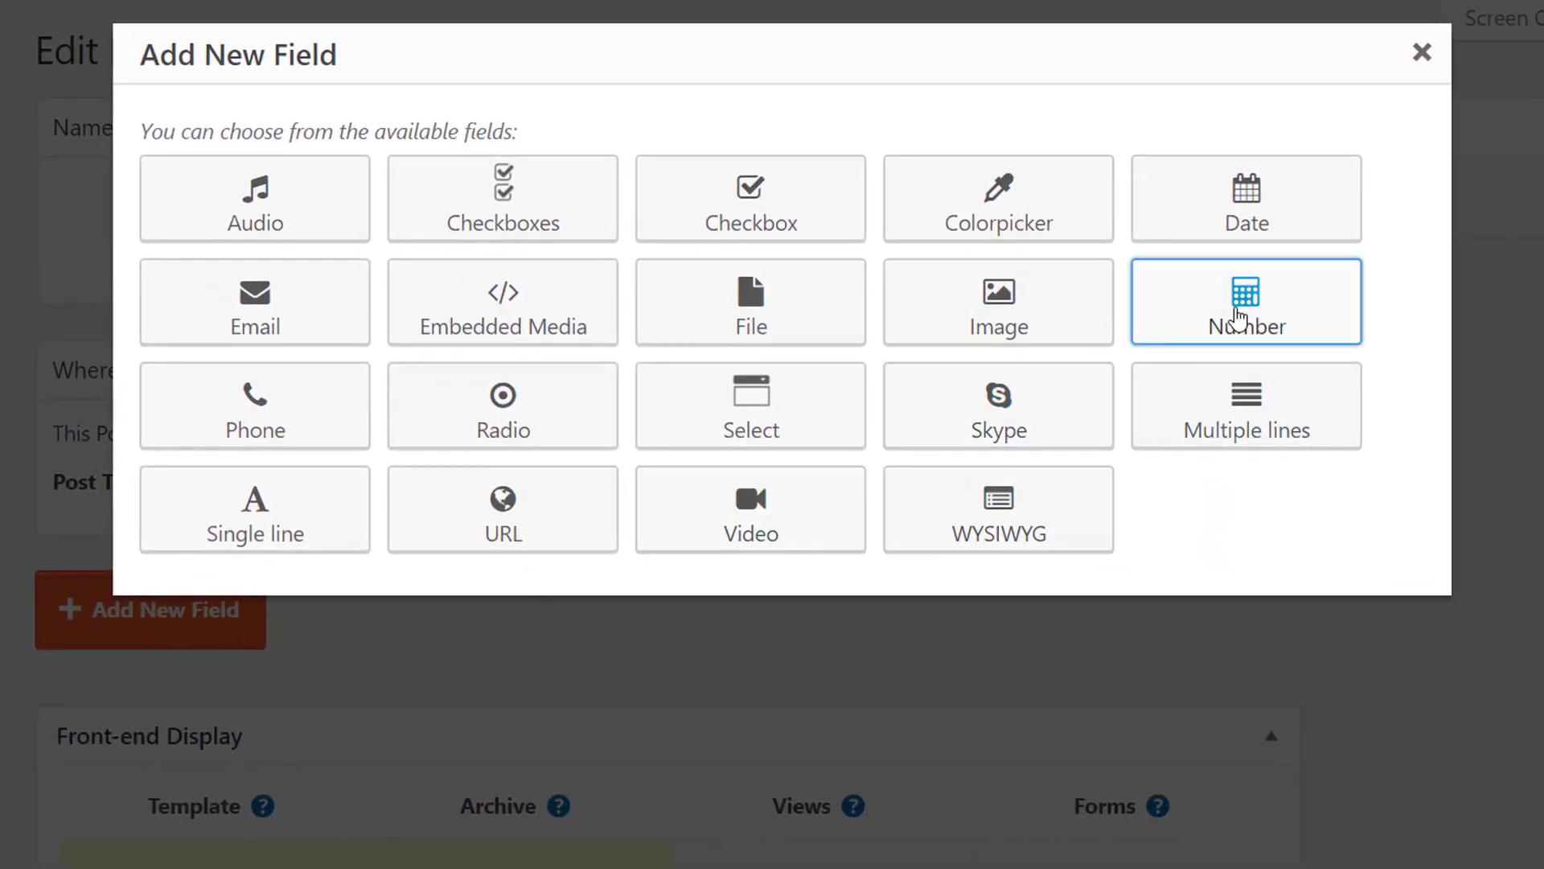
pyautogui.click(1193, 302)
pyautogui.click(779, 127)
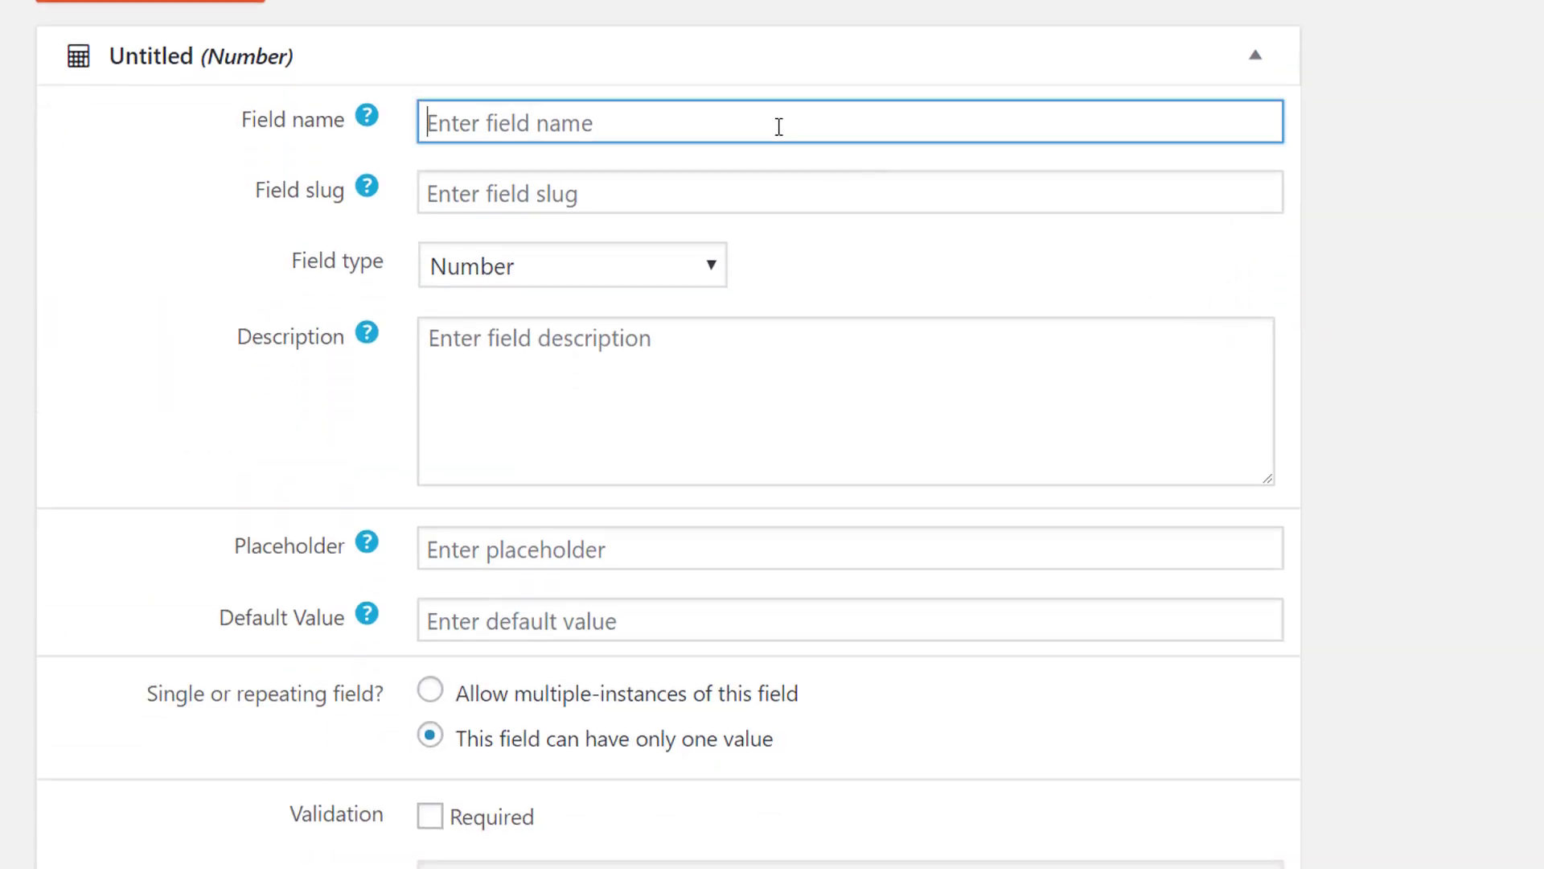
pyautogui.write('Price')
pyautogui.press('Tab')
pyautogui.scroll(3, 779, 127)
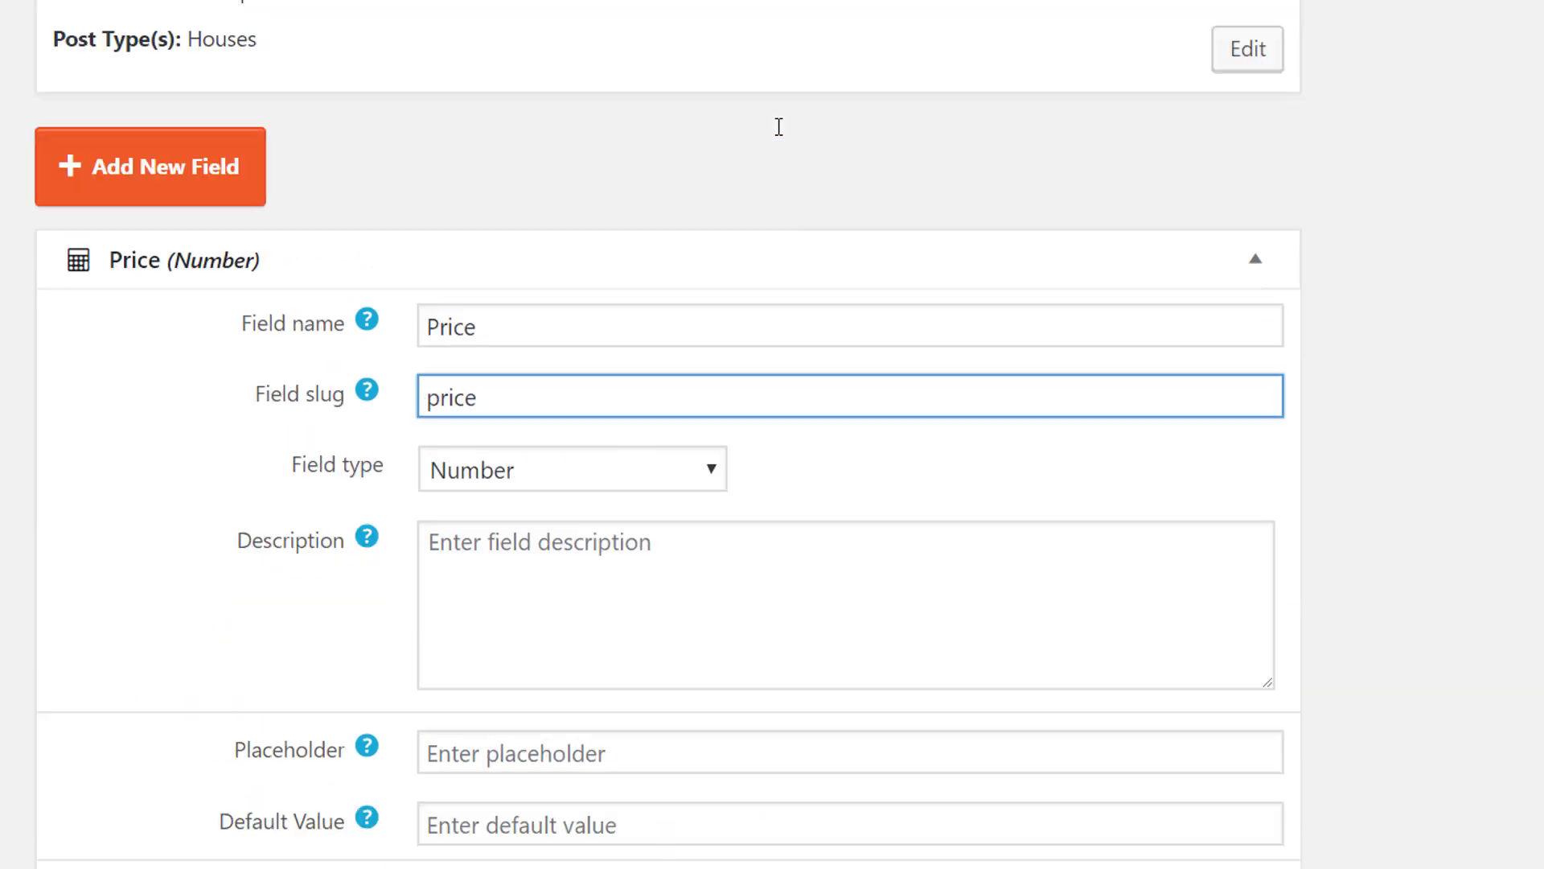
# Add a Date field named 'Date of construction' and save the field group
pyautogui.click(183, 194)
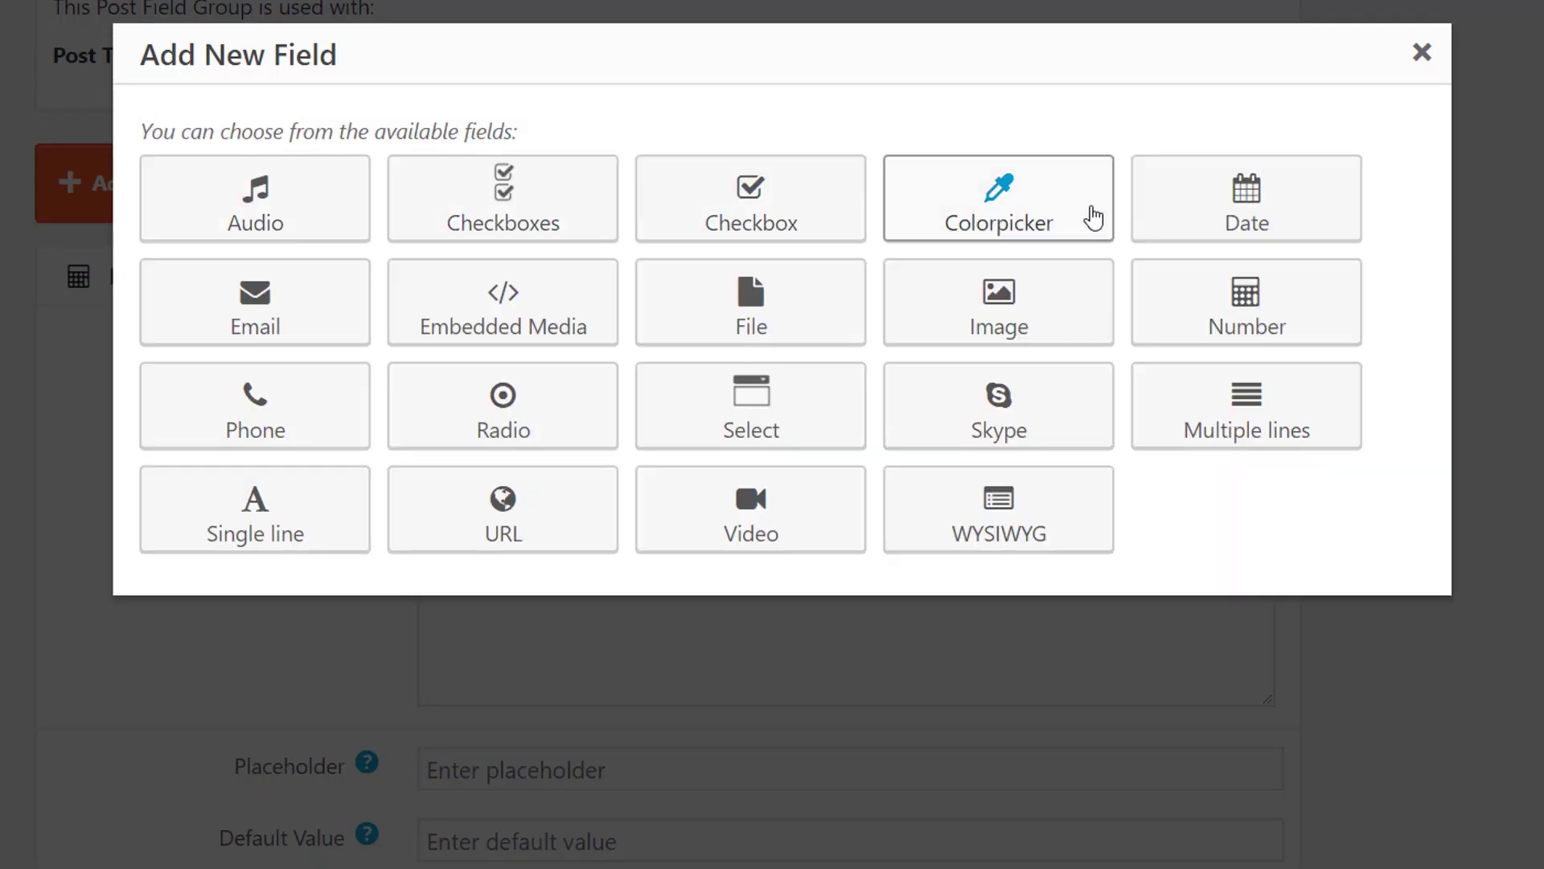
pyautogui.click(1203, 218)
pyautogui.click(1038, 124)
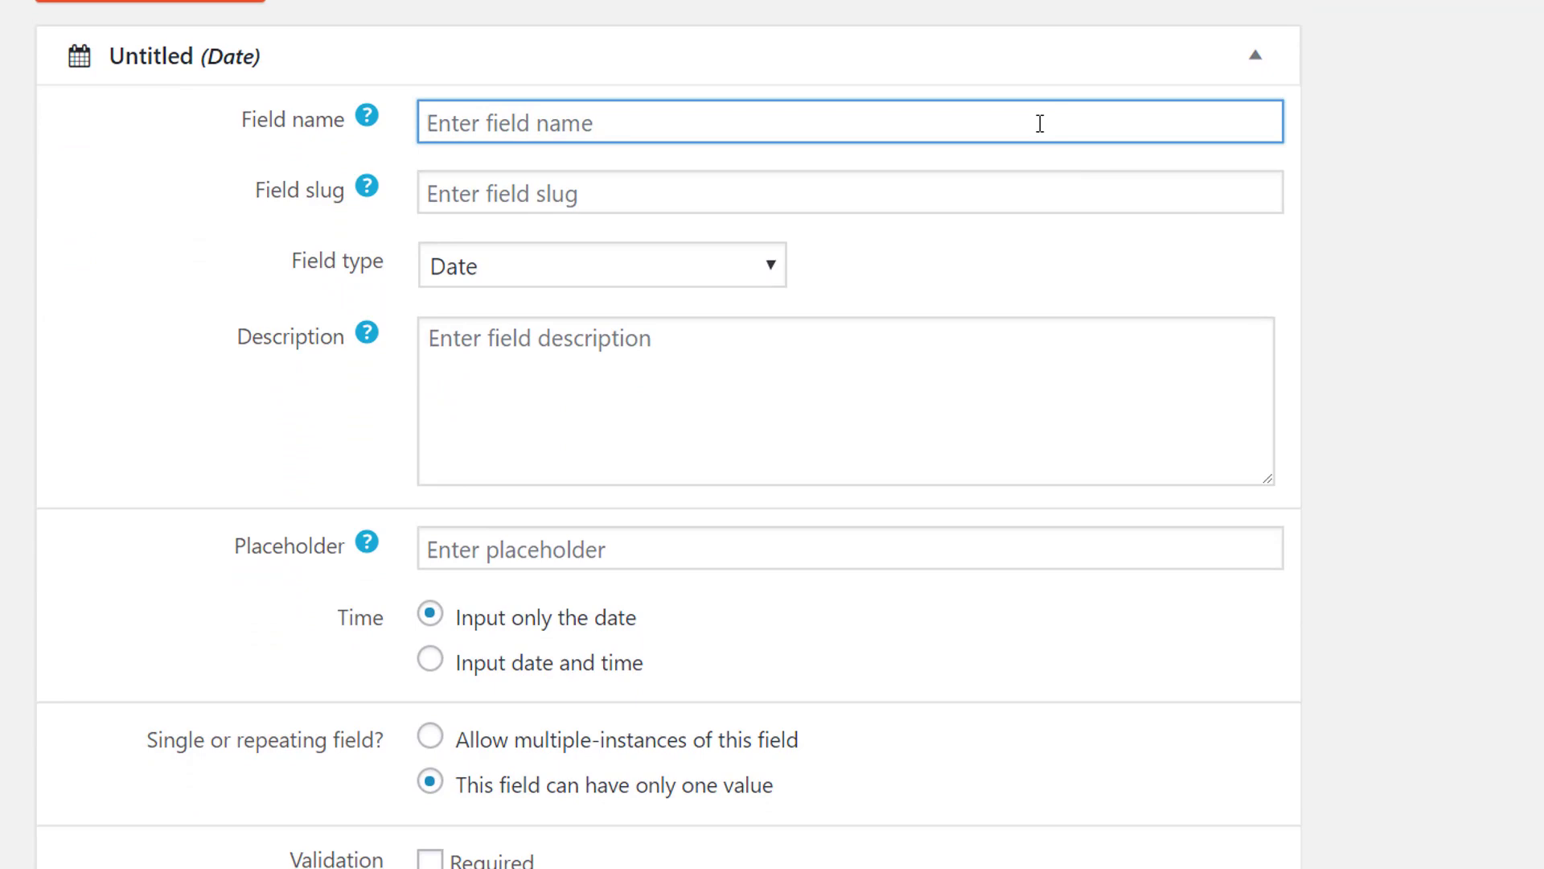
pyautogui.write('Date of construction')
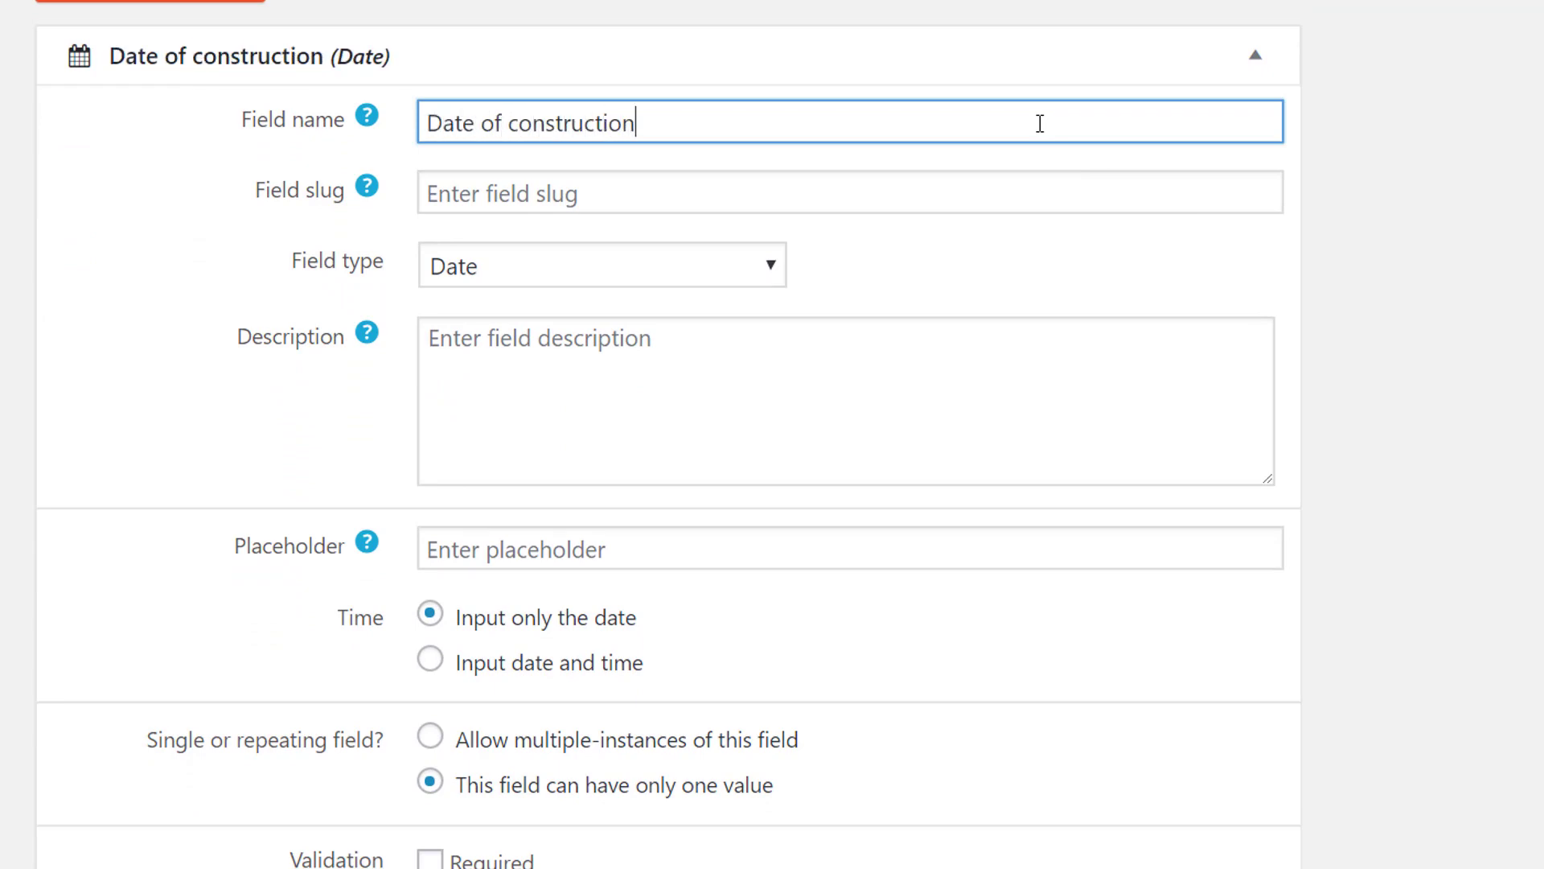
pyautogui.press('Tab')
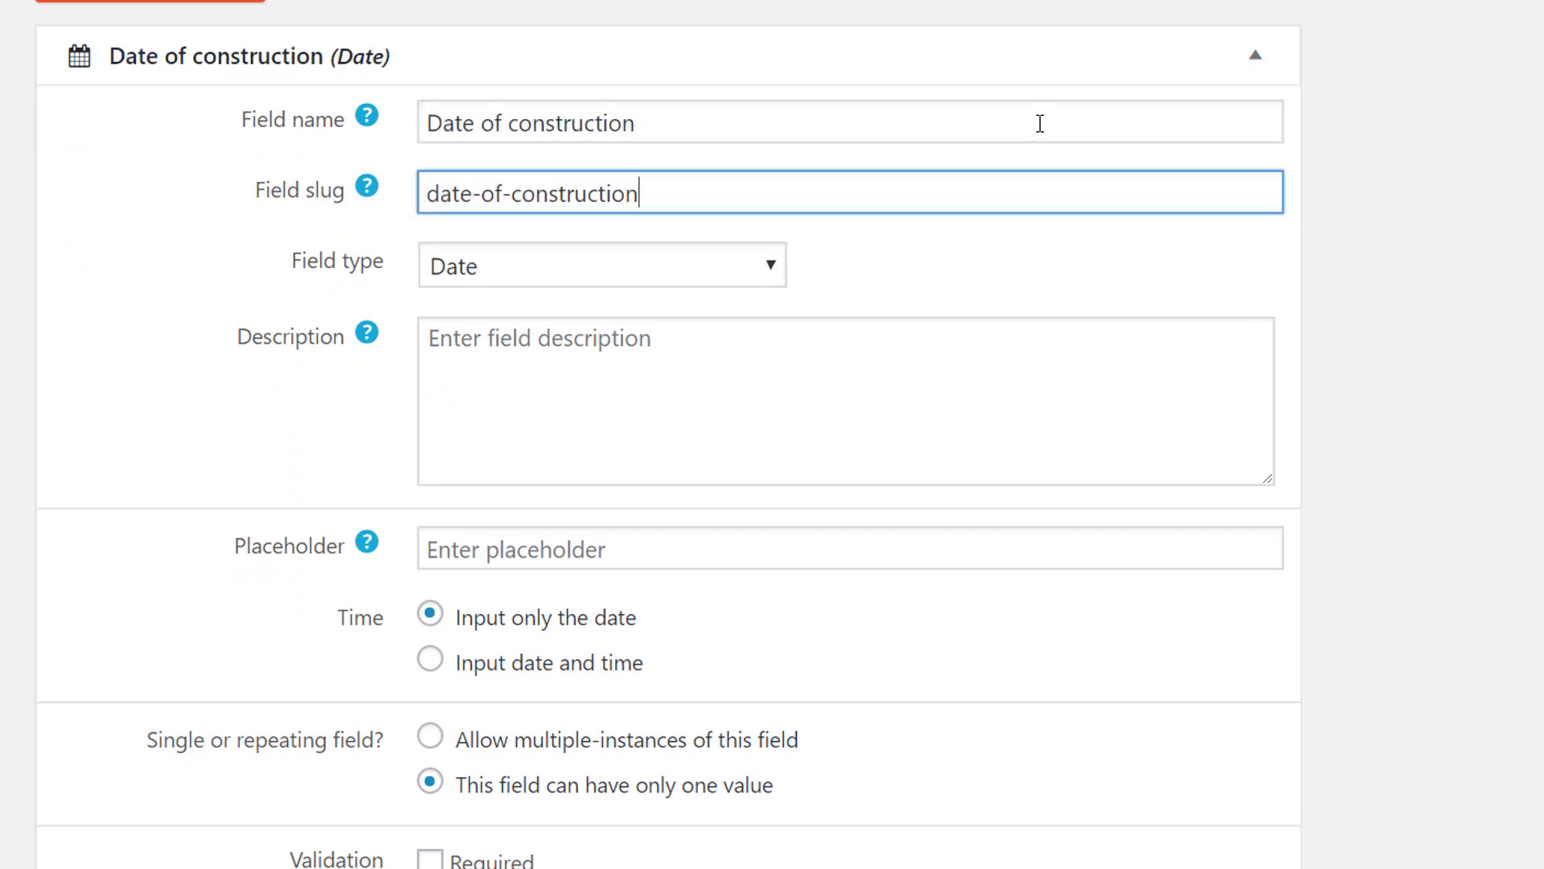
pyautogui.scroll(7, 1040, 123)
pyautogui.click(1400, 185)
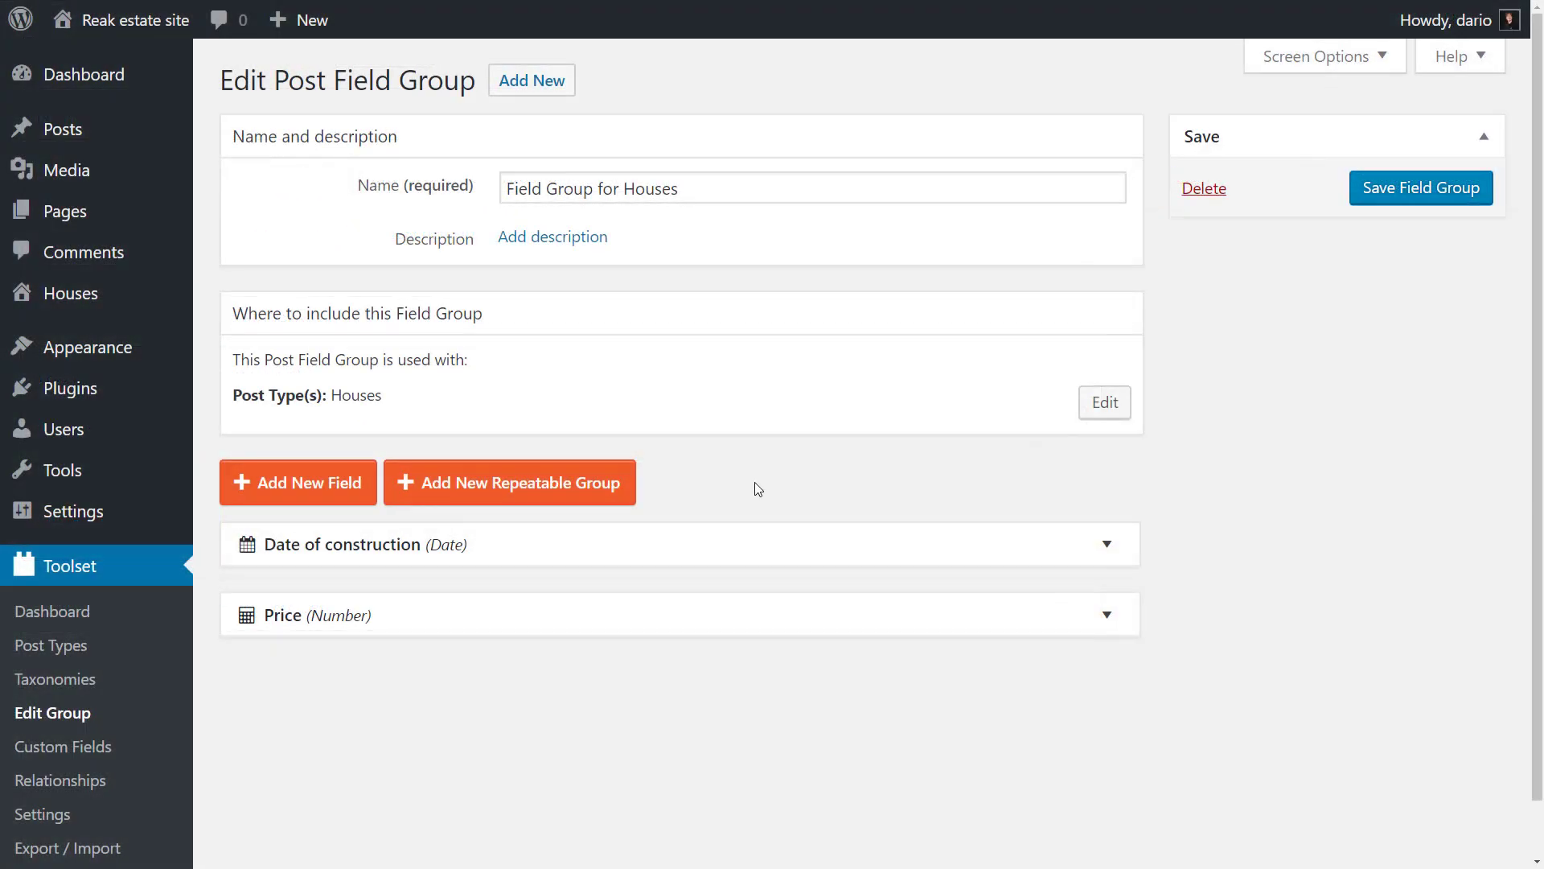
# Add a repeatable group named 'House Slider Item' to the field group
pyautogui.click(600, 485)
pyautogui.scroll(-3, 597, 489)
pyautogui.click(609, 366)
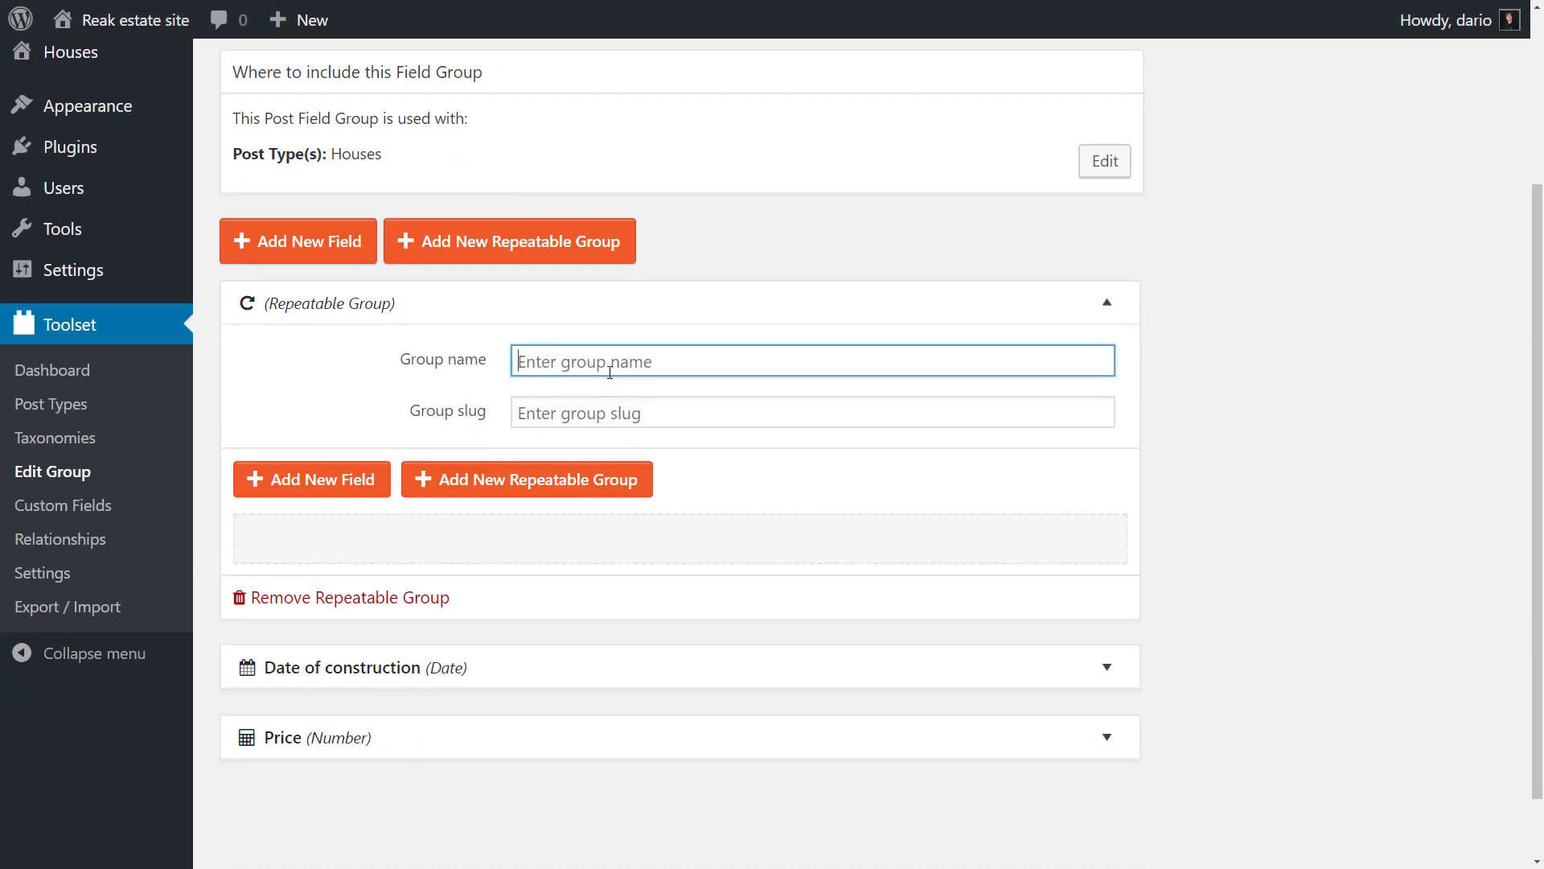
pyautogui.write('House Slider Item')
pyautogui.press('Tab')
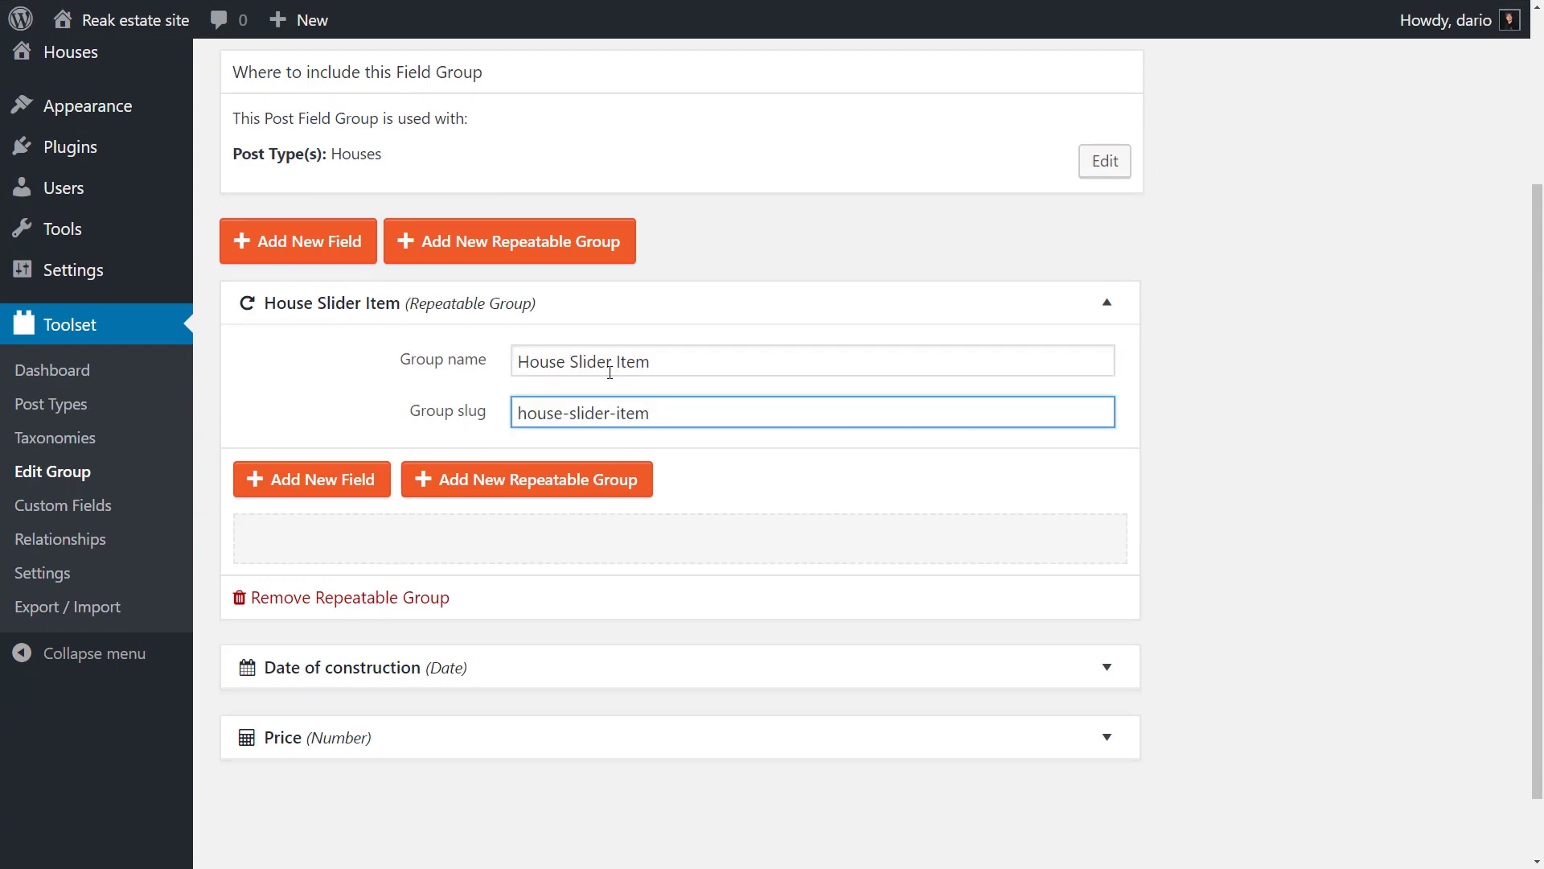
# Add an Image field named 'House Slider Image' inside the House Slider Item group
pyautogui.click(359, 476)
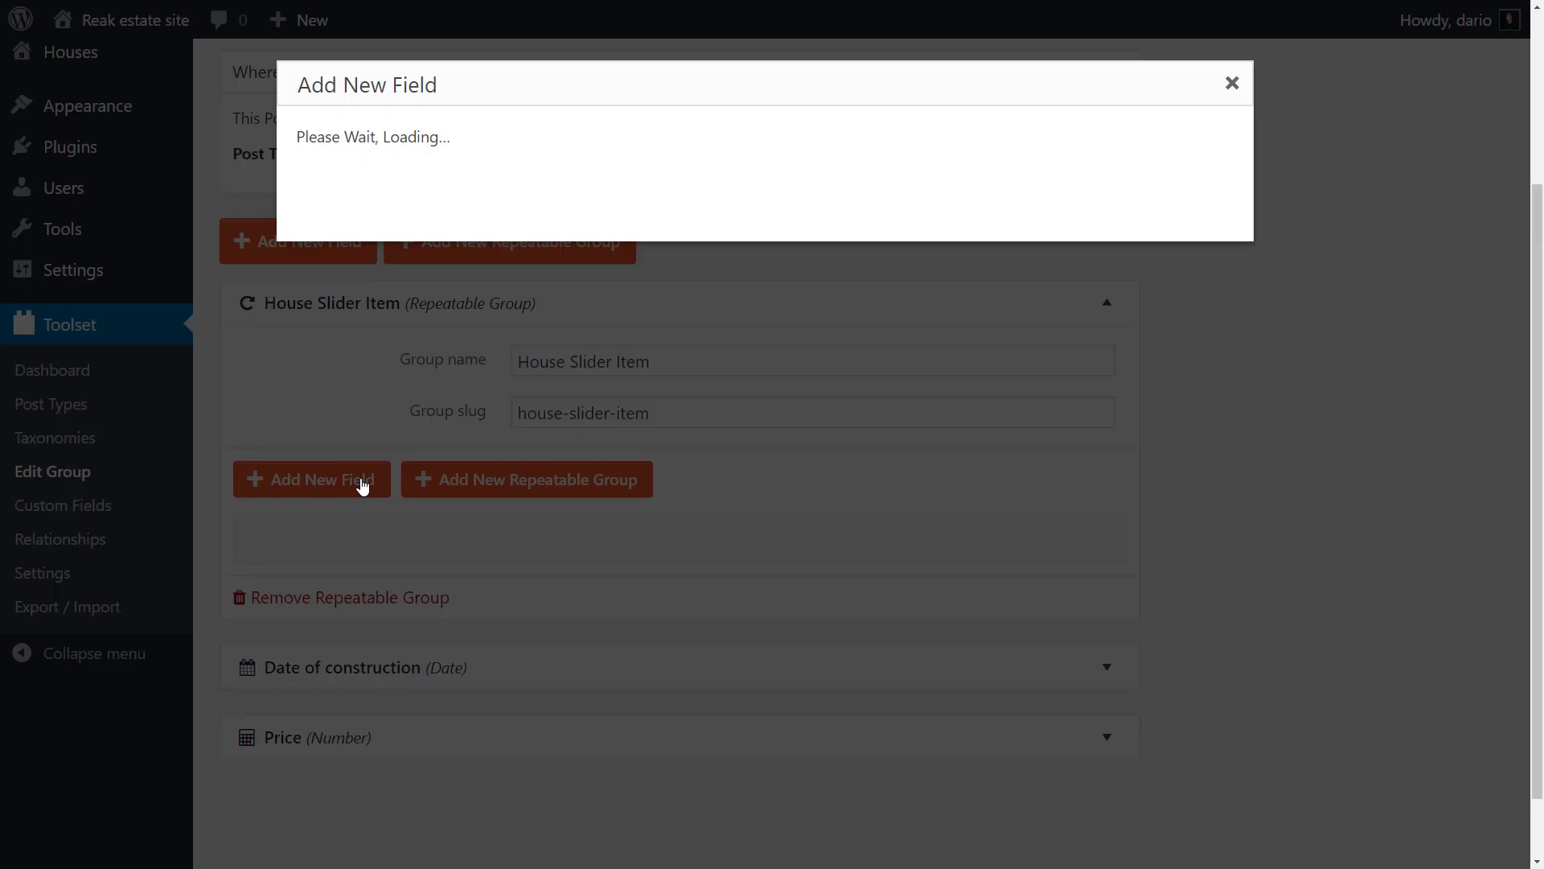
pyautogui.click(923, 281)
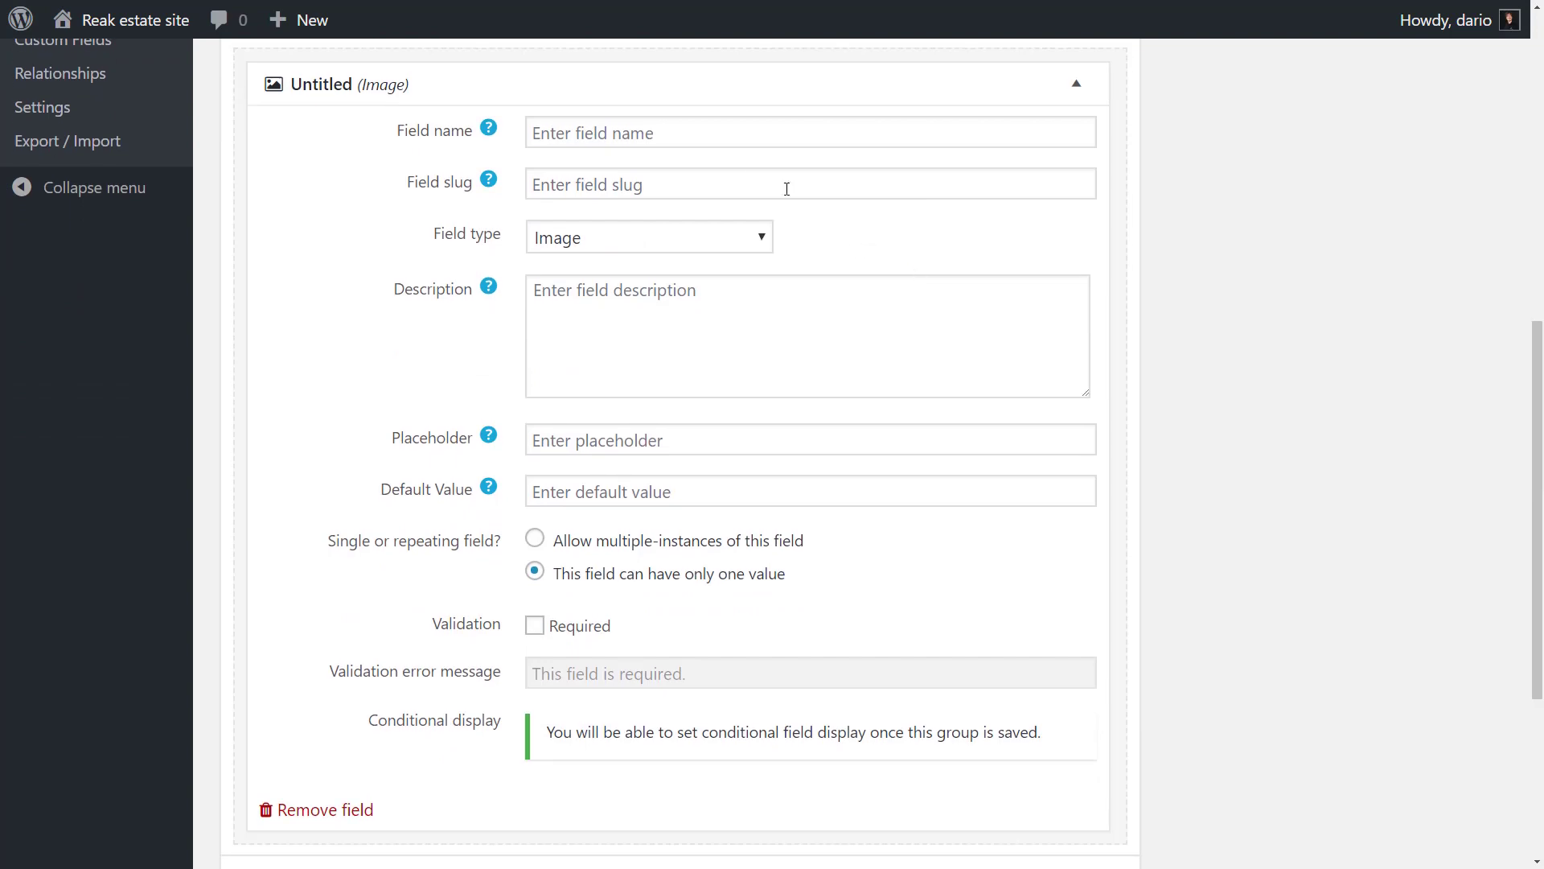
pyautogui.click(745, 145)
pyautogui.write('House Slider Image')
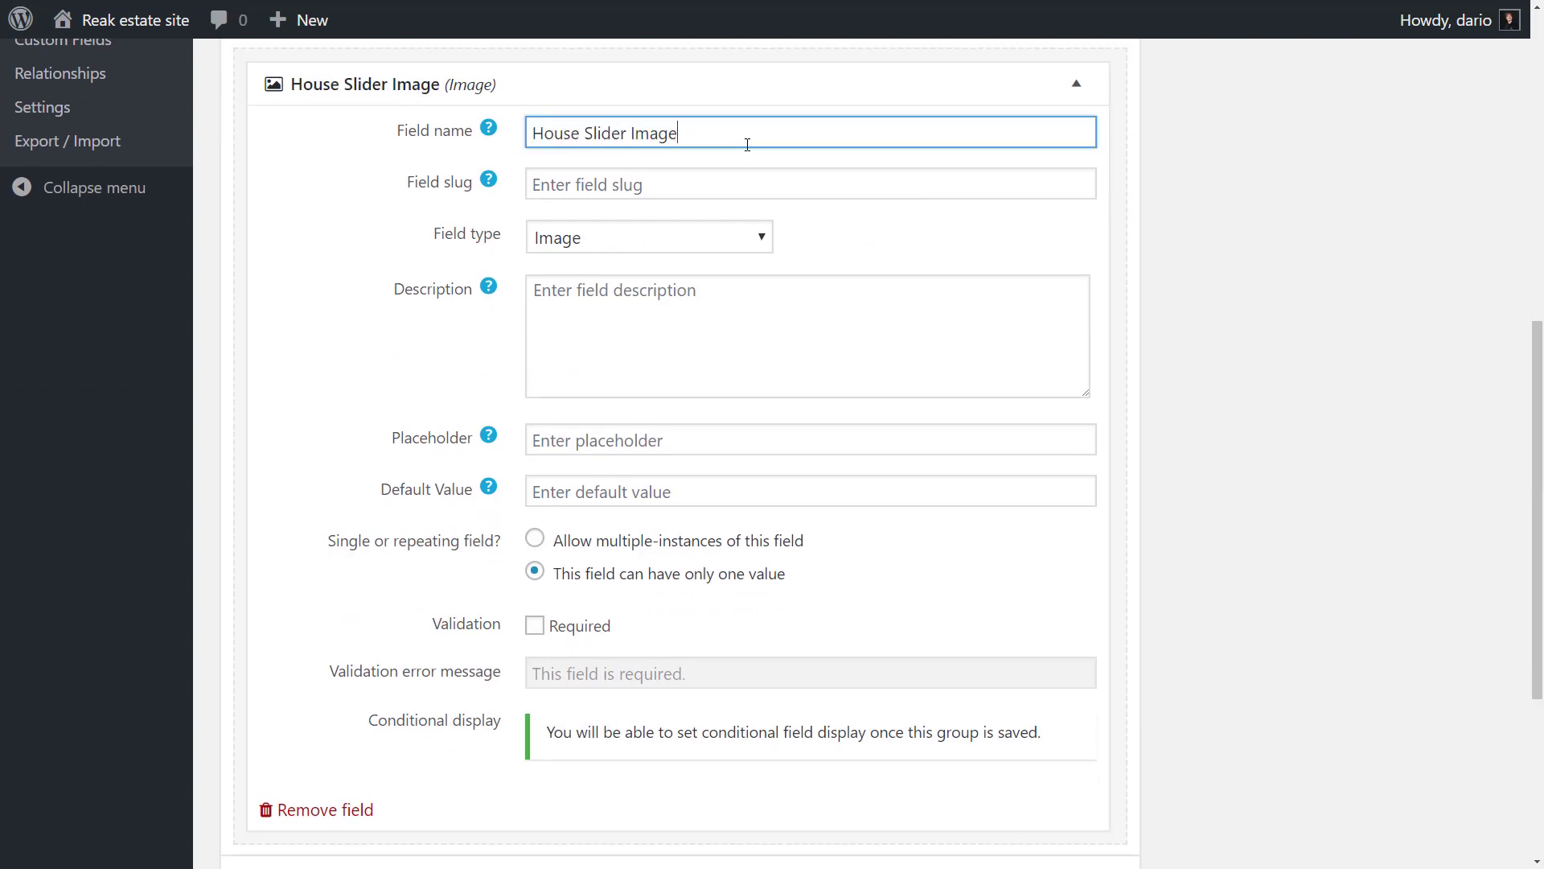
pyautogui.press('Tab')
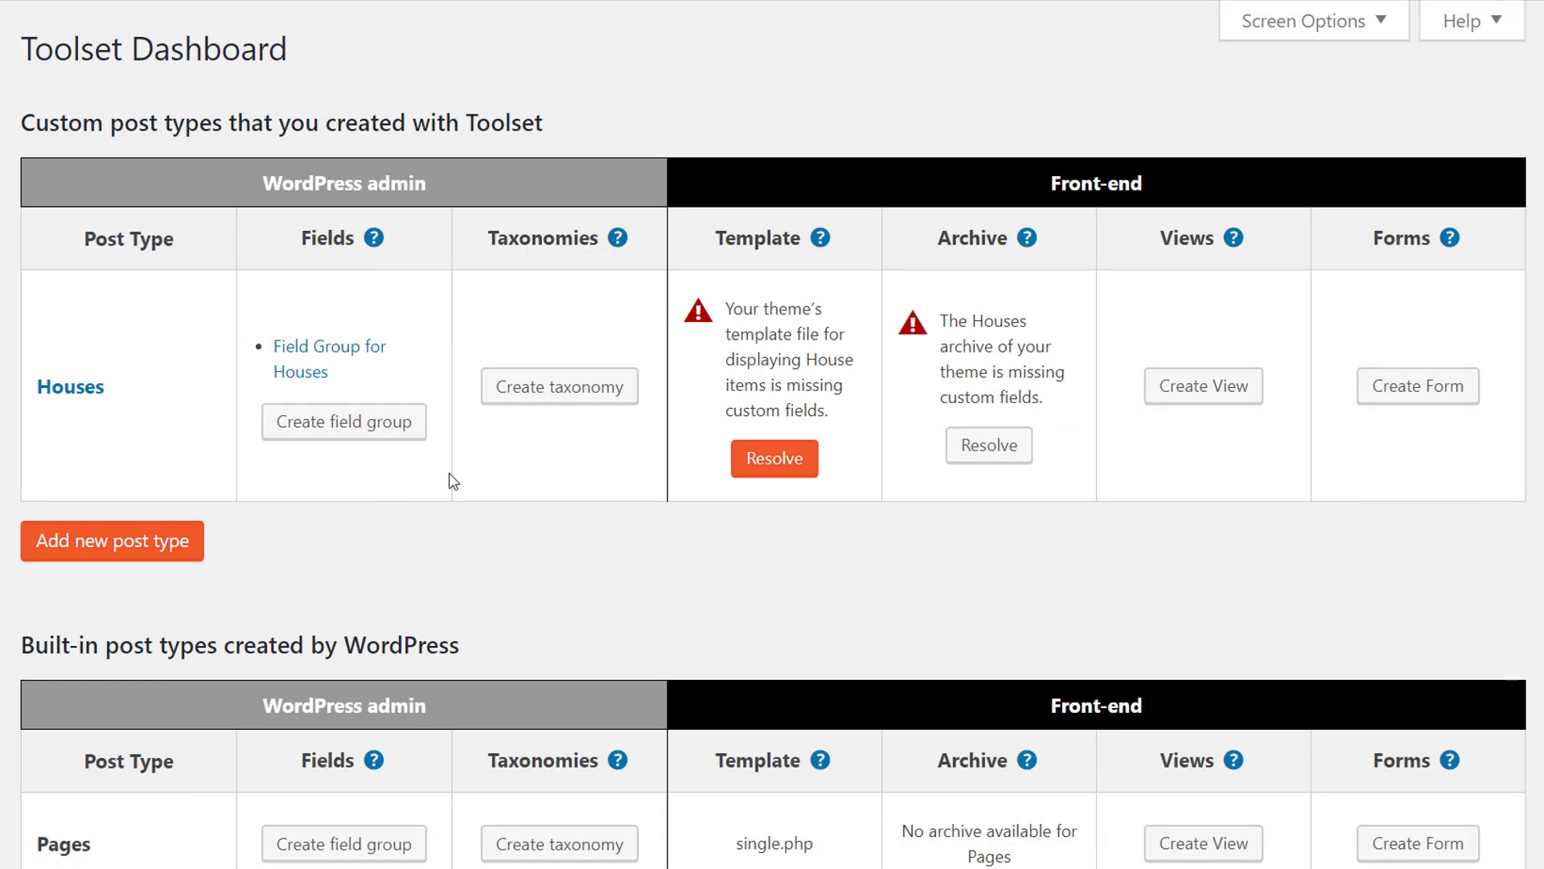
# Create and save taxonomy 'Property types' (singular 'Property type', slug property-type) for Houses
pyautogui.click(544, 395)
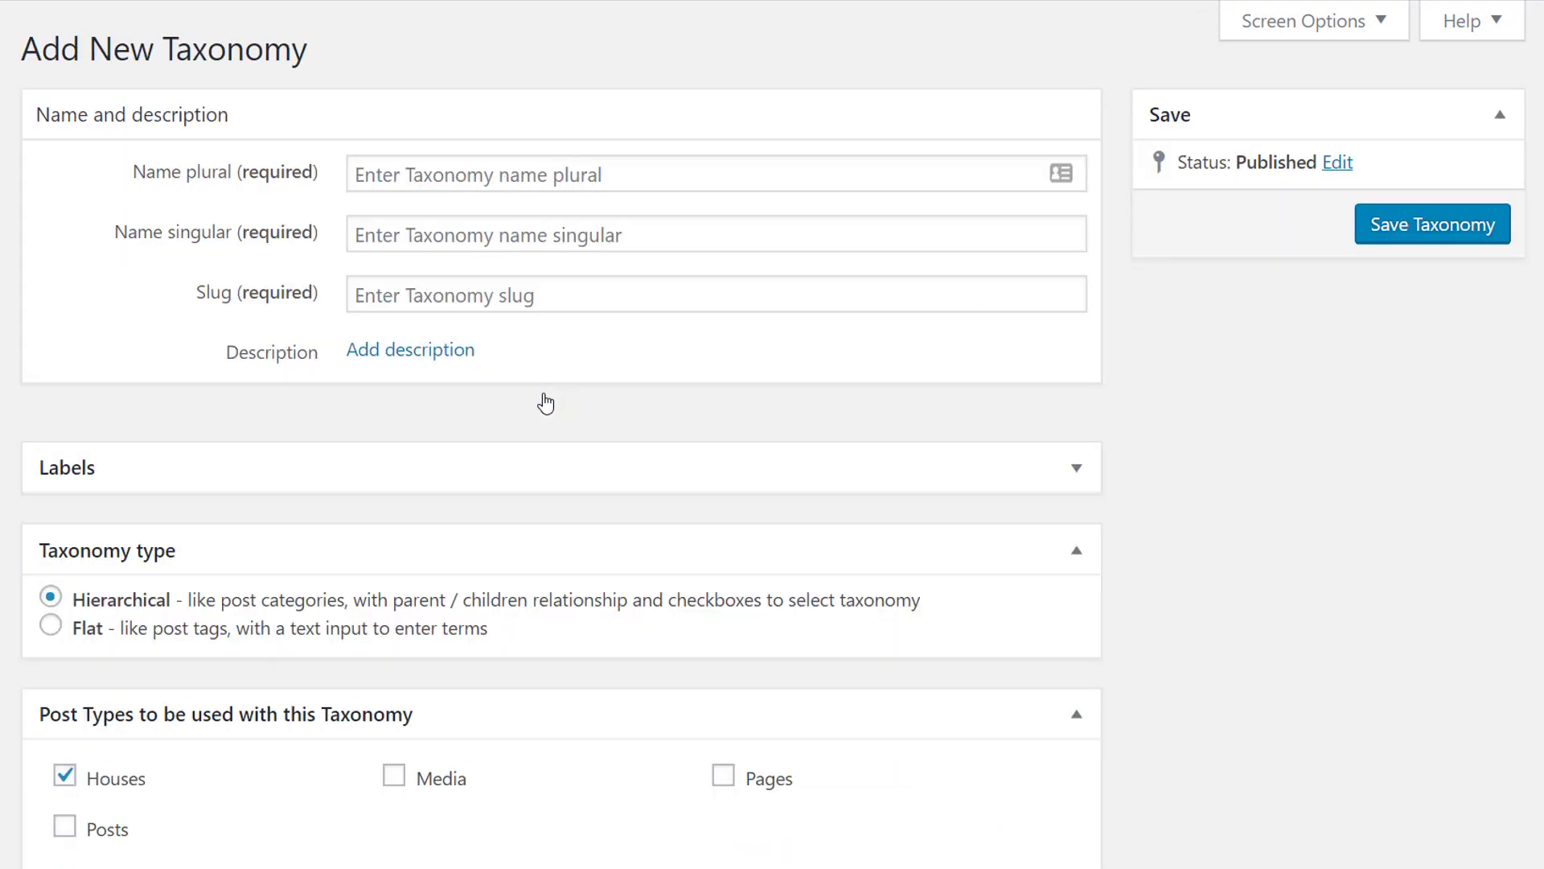
pyautogui.click(541, 172)
pyautogui.write('Property ty')
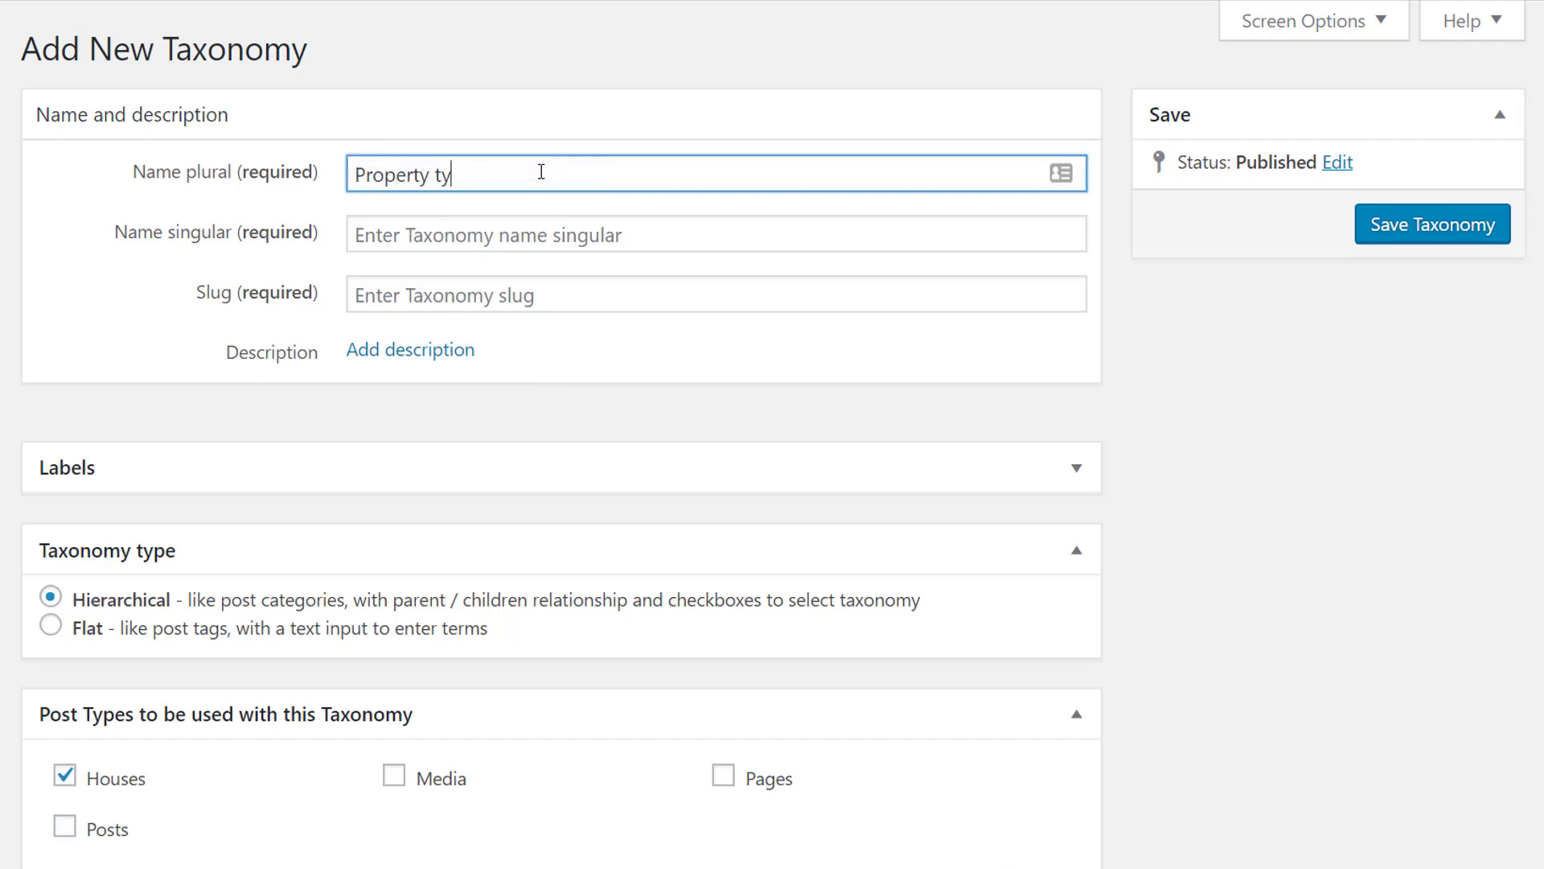
pyautogui.write('pes')
pyautogui.press('Tab')
pyautogui.write('Property ty')
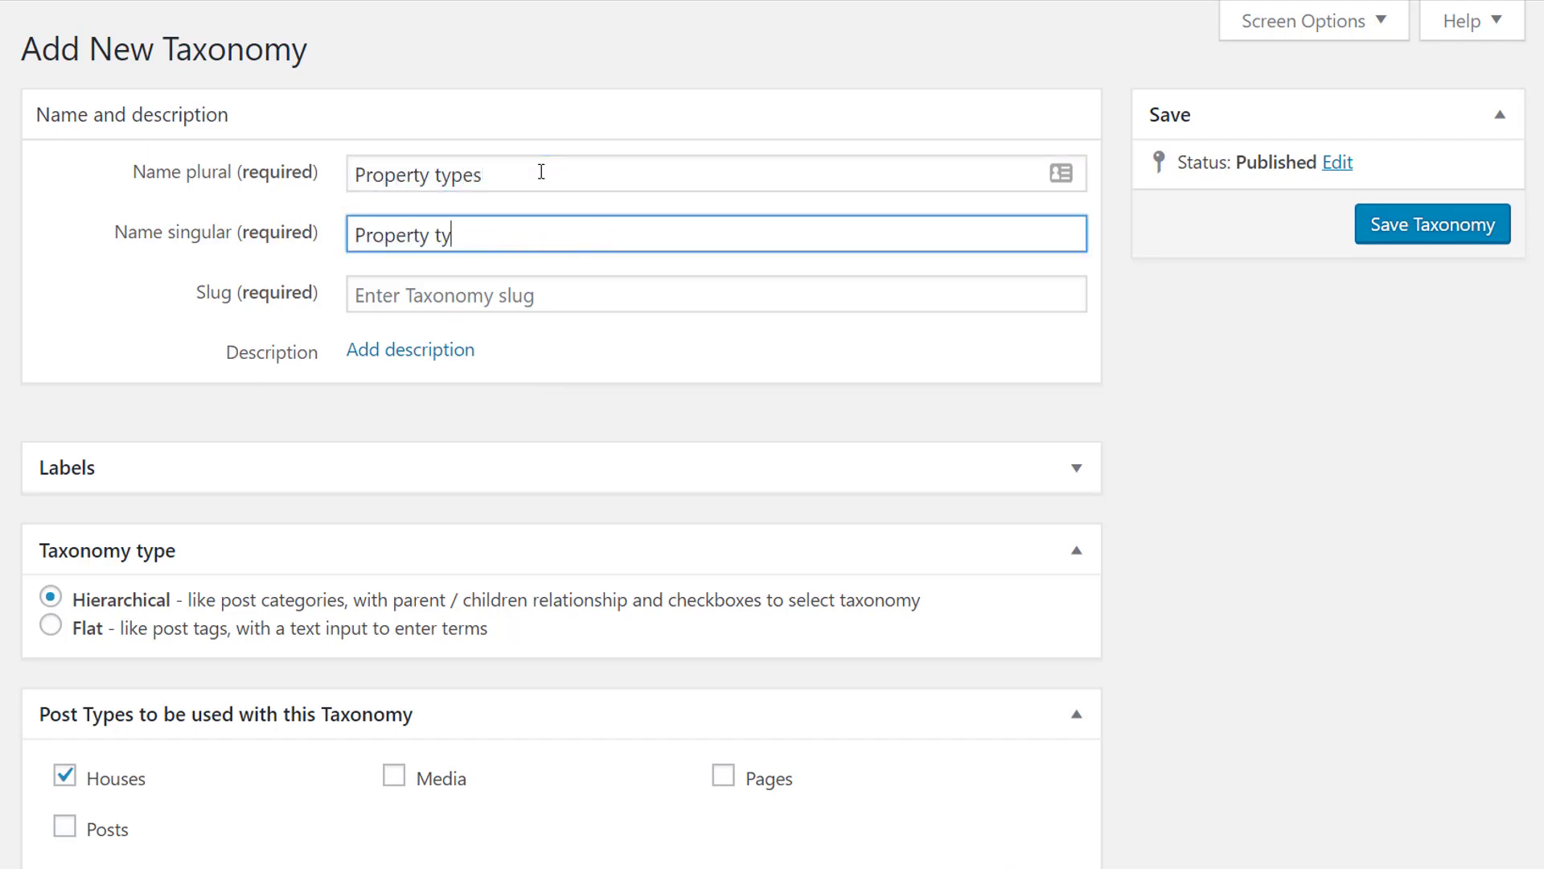
pyautogui.write('pe')
pyautogui.press('Tab')
pyautogui.click(1393, 231)
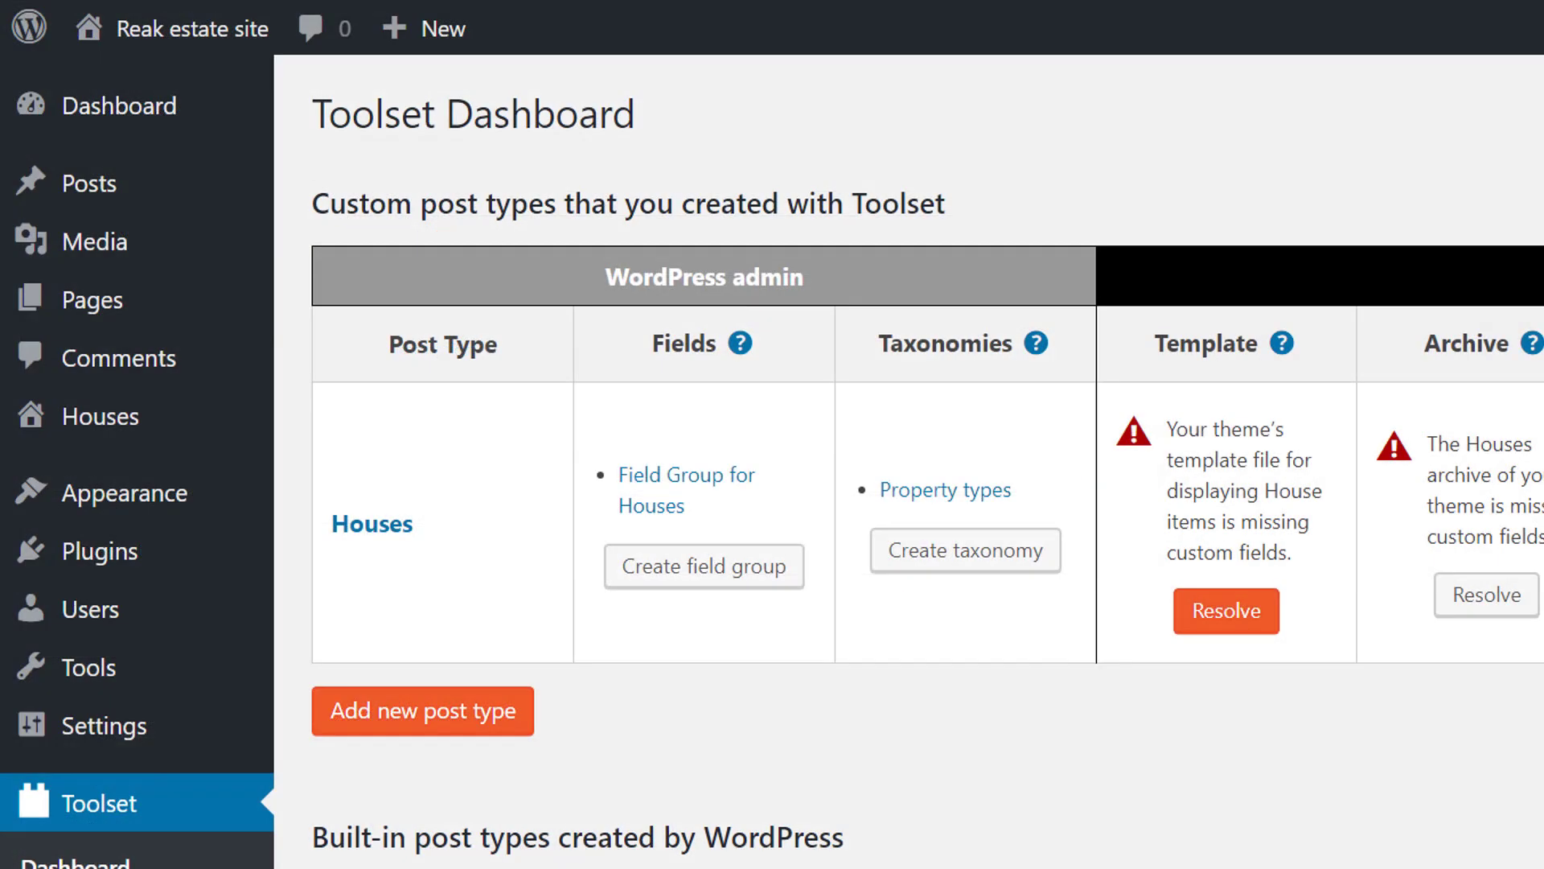
# Check that Property types now appears under Houses in the admin sidebar
pyautogui.moveTo(129, 424)
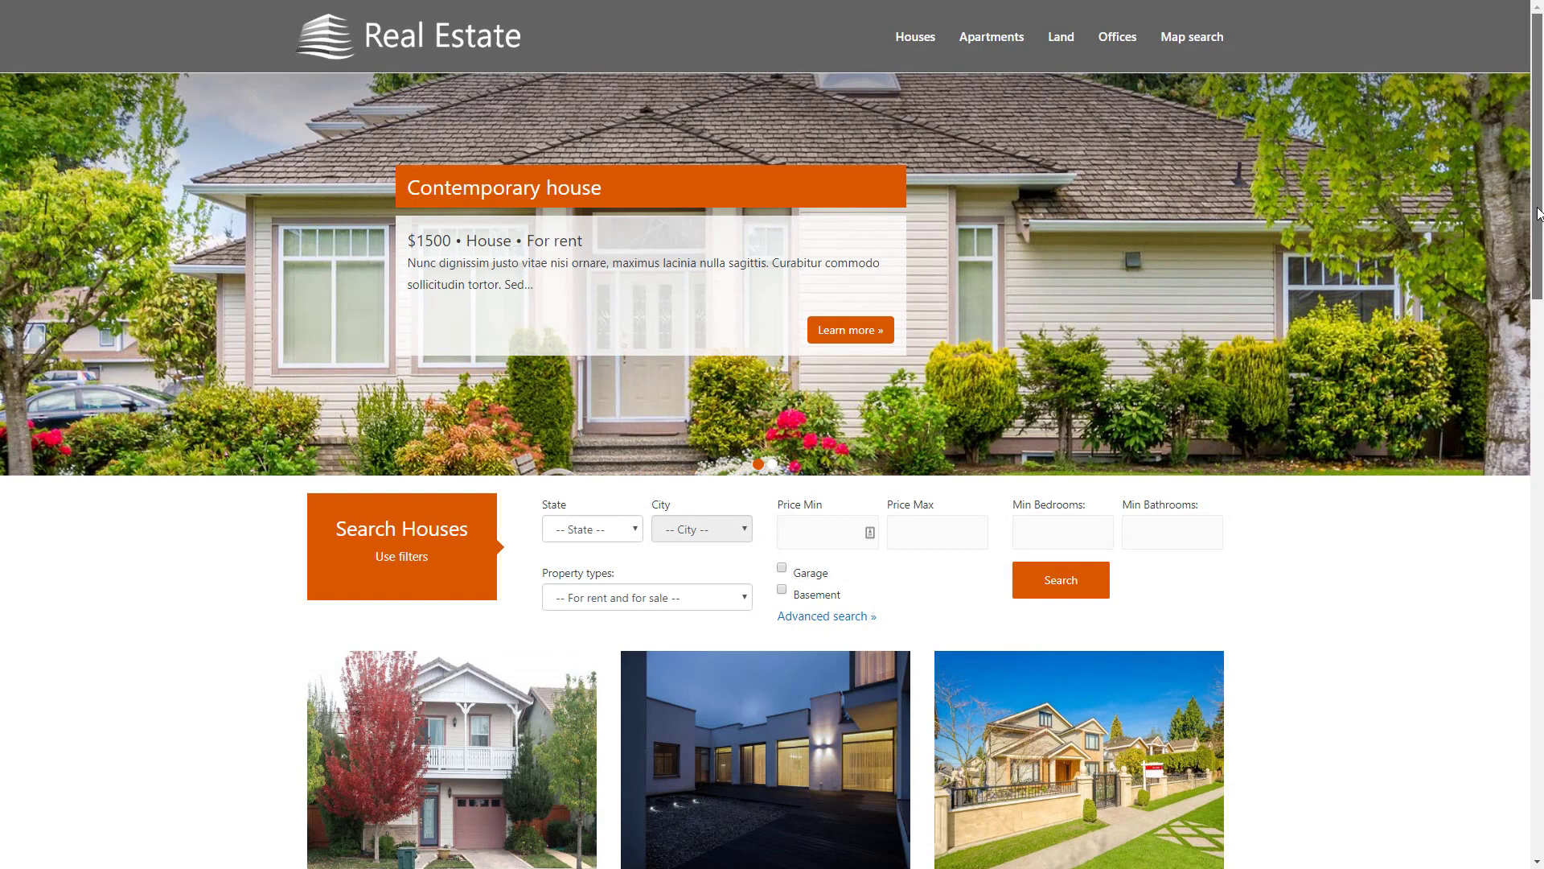
# Filter the house listings to the State North Carolina
pyautogui.moveTo(1538, 213); pyautogui.dragTo(1526, 368)
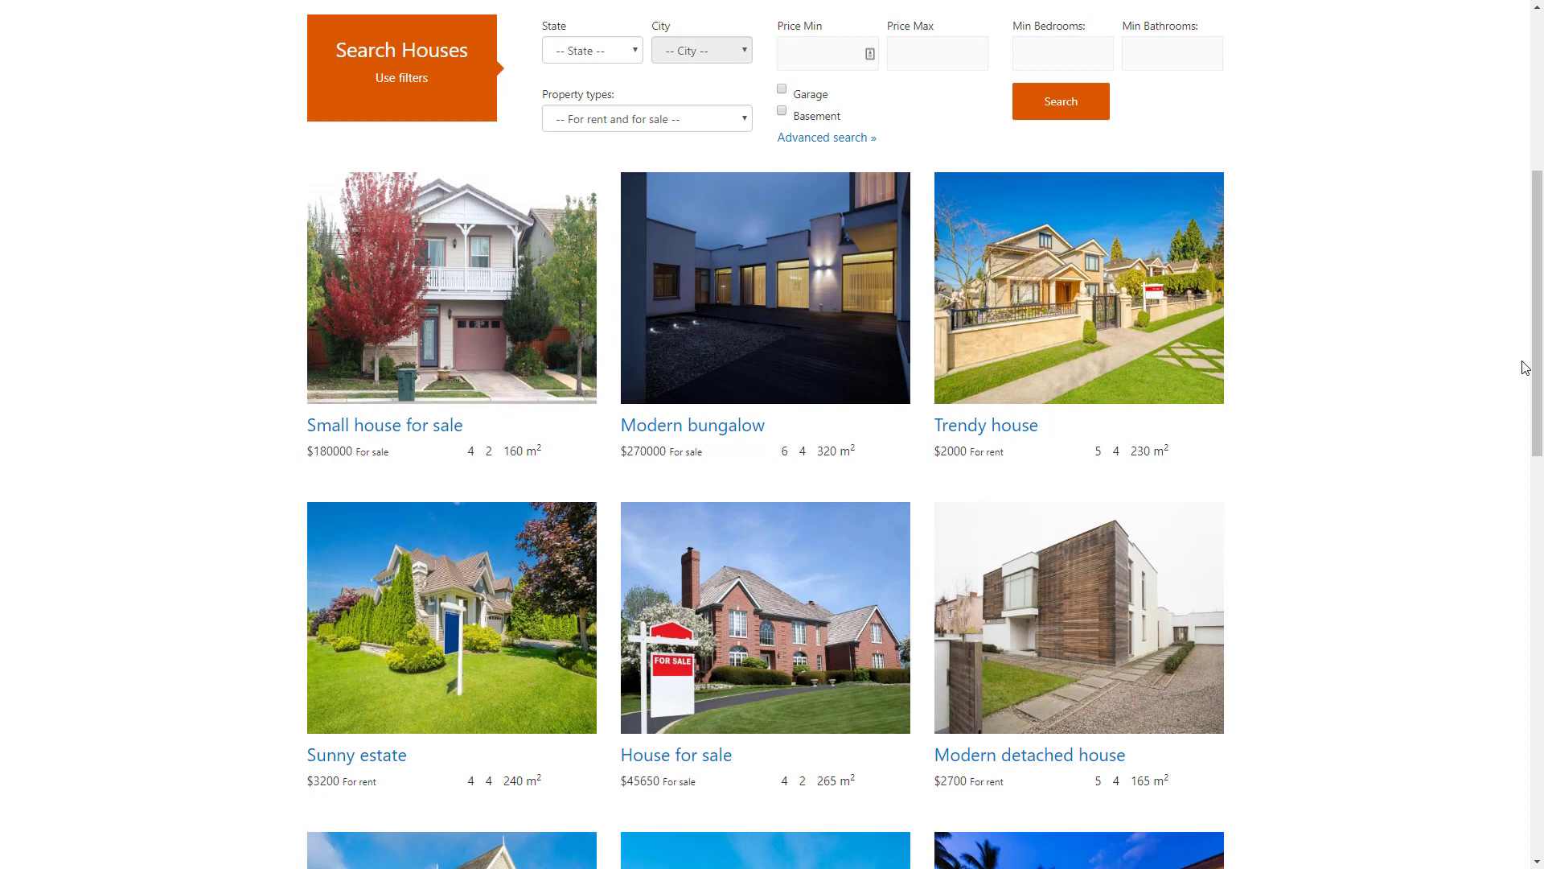
pyautogui.click(617, 54)
pyautogui.click(595, 139)
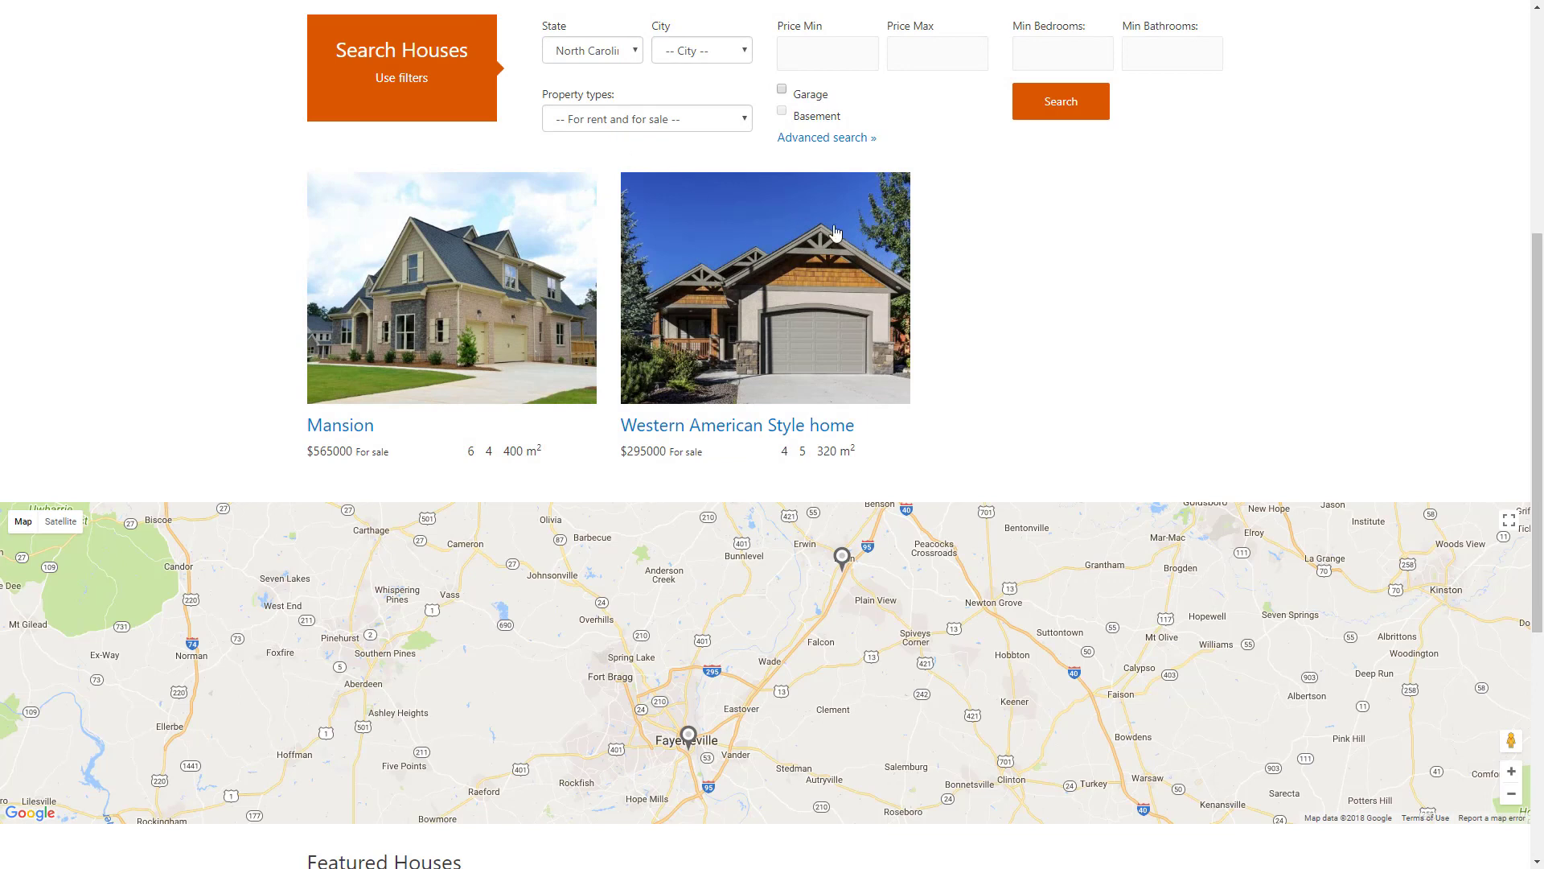
# Open the Mansion listing from the Fayetteville map pin's info window
pyautogui.moveTo(1522, 388); pyautogui.dragTo(1528, 577)
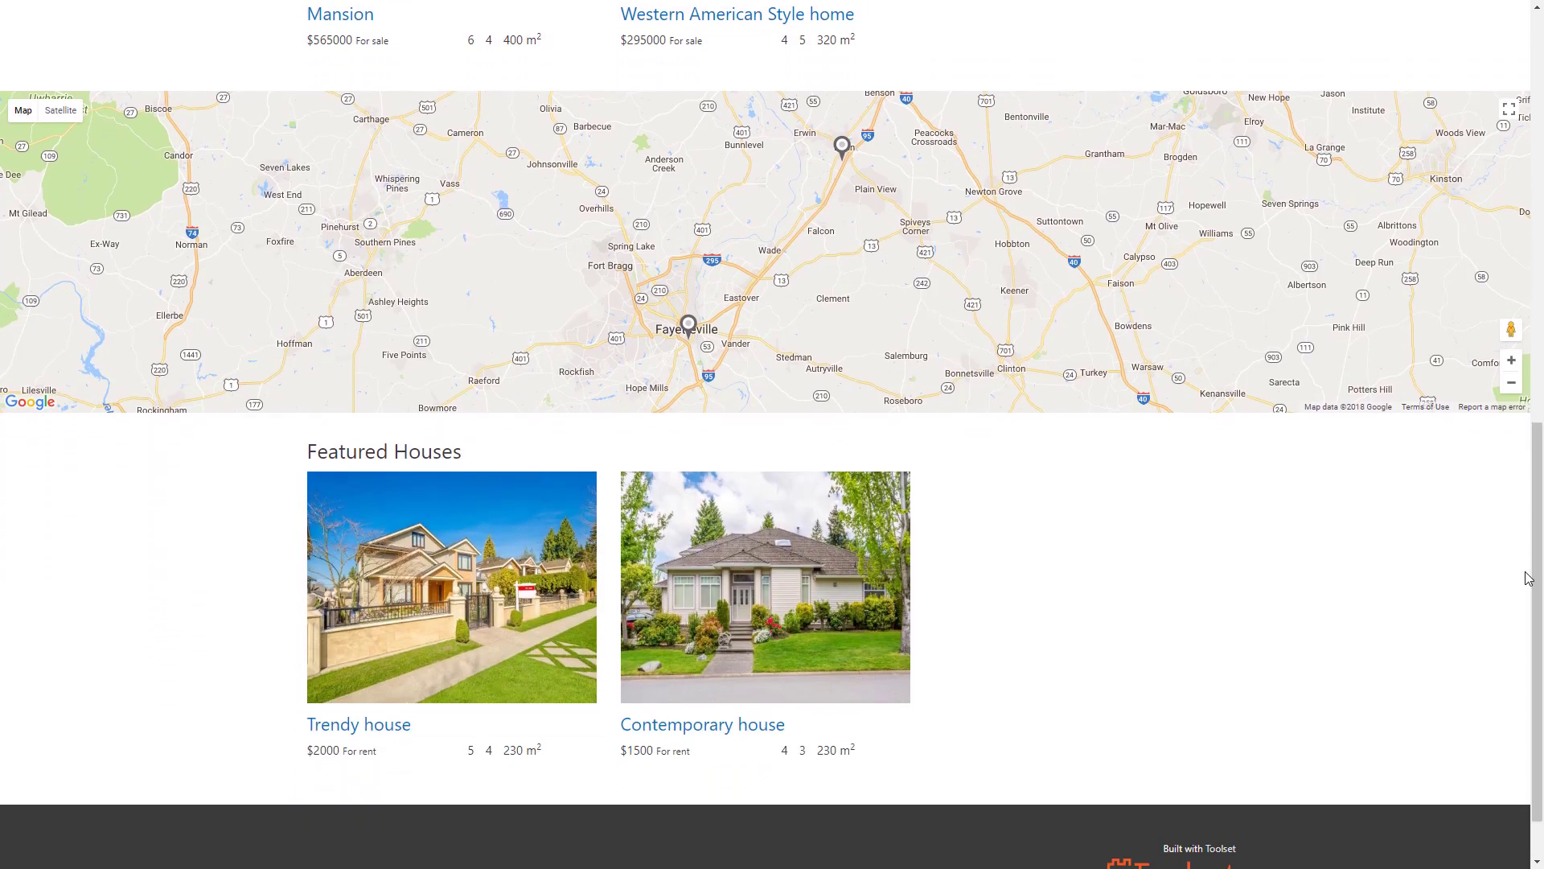
pyautogui.click(689, 326)
pyautogui.click(644, 278)
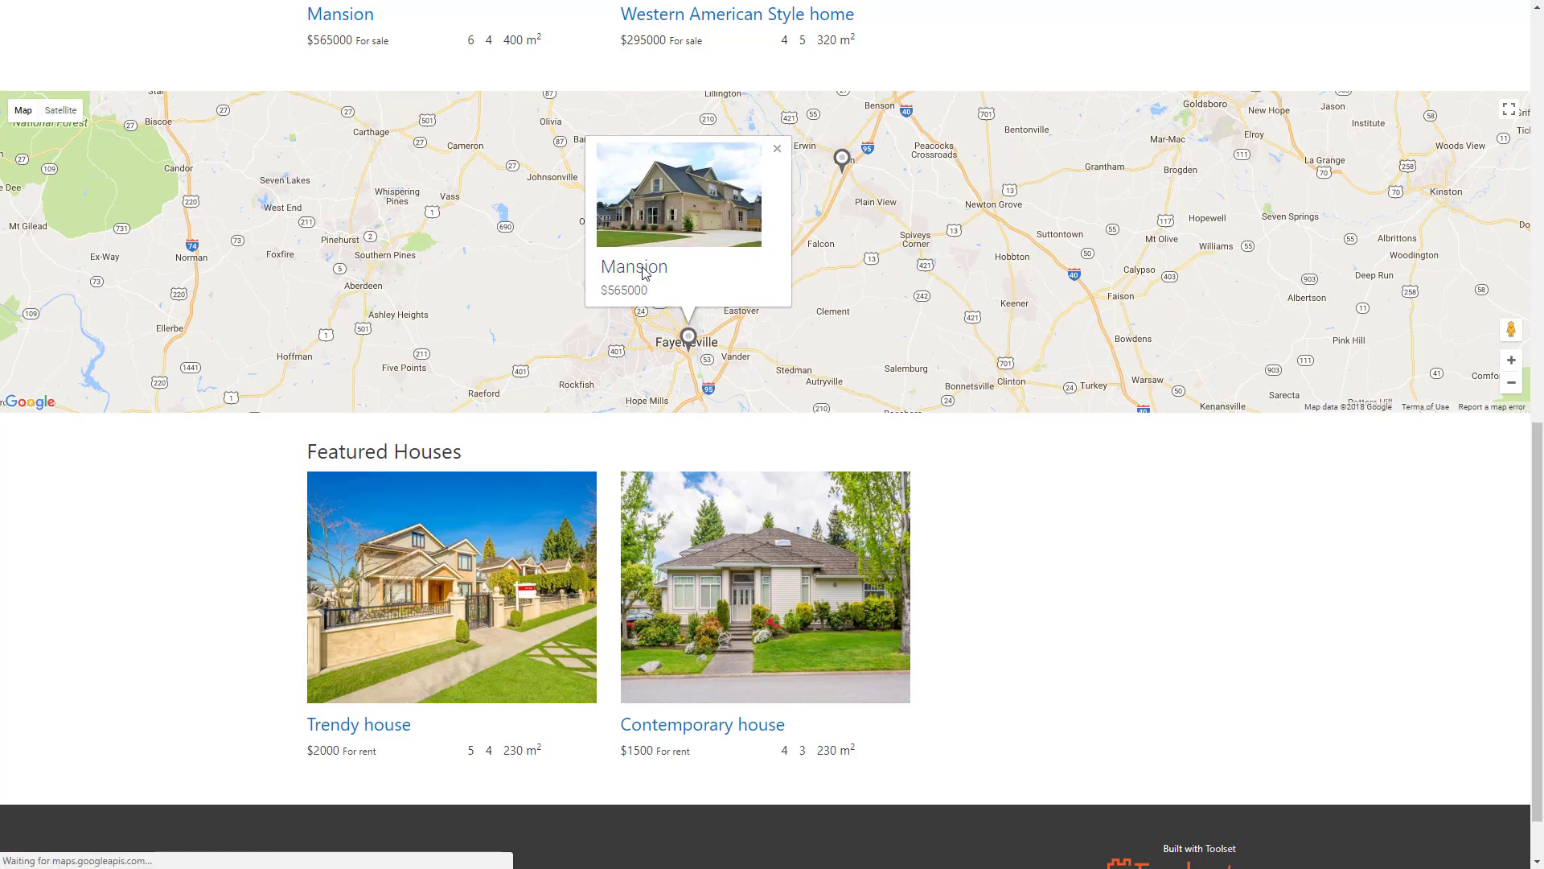